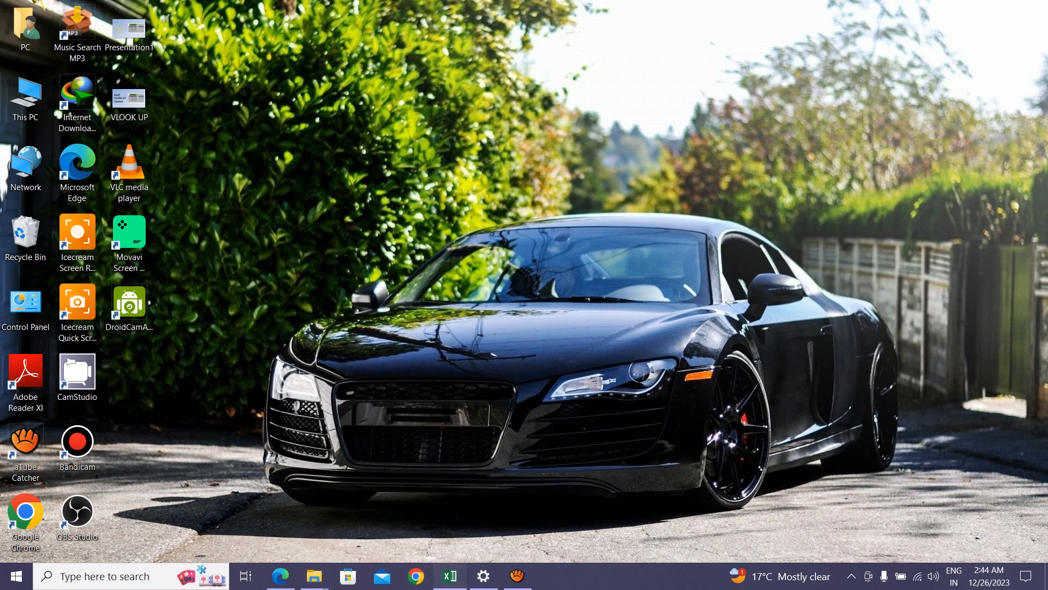
- Switch to Excel's Sheet4 and toggle the sales target check boxes in K6:K9, leaving only the one in K8 checked
click(450, 576)
key(ctrl+Page_Up)
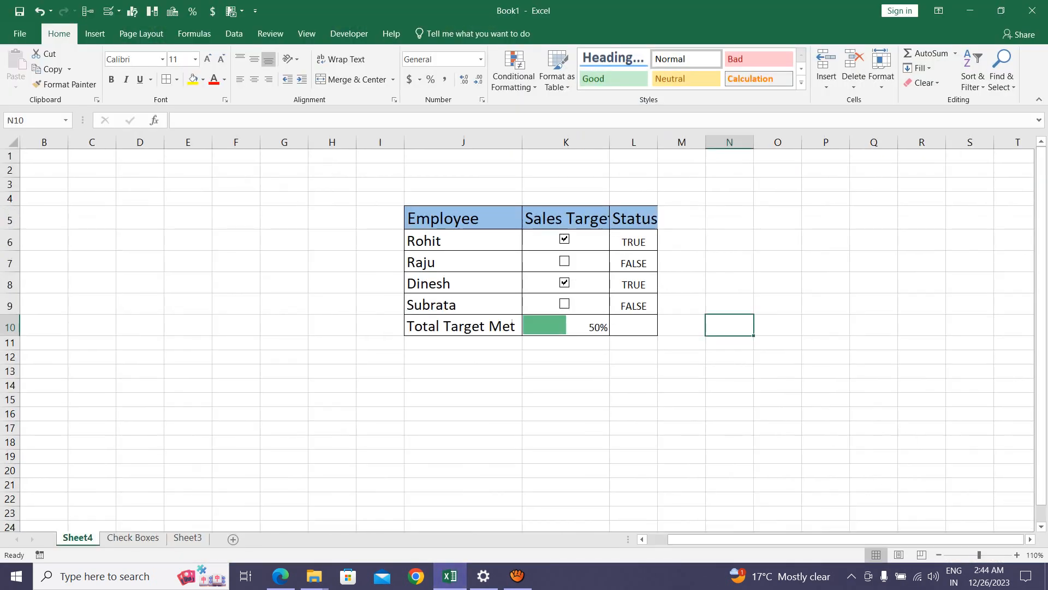
click(564, 239)
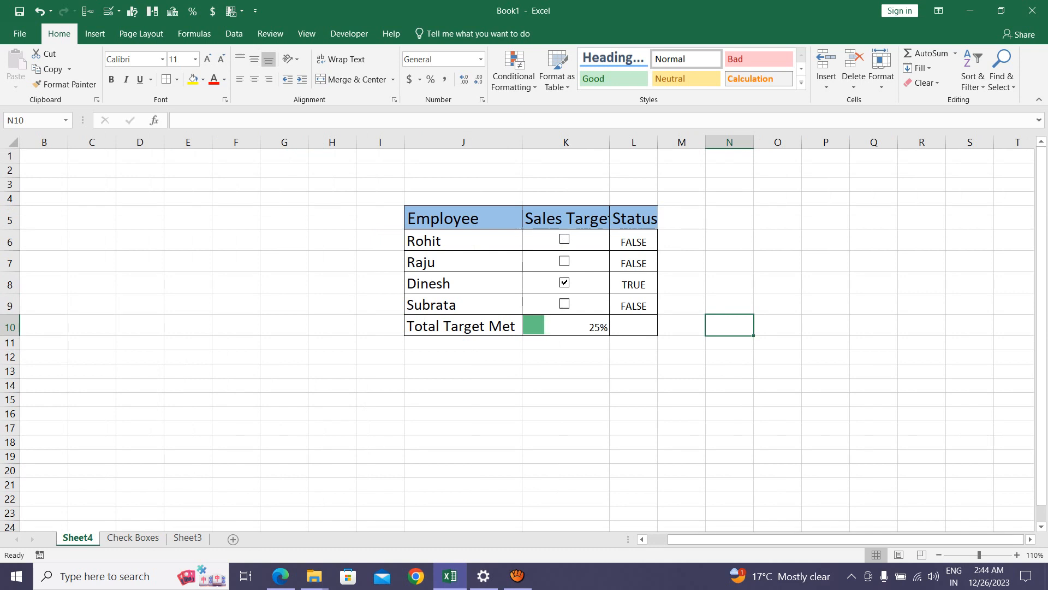
click(564, 283)
click(564, 304)
click(564, 239)
click(565, 261)
click(564, 240)
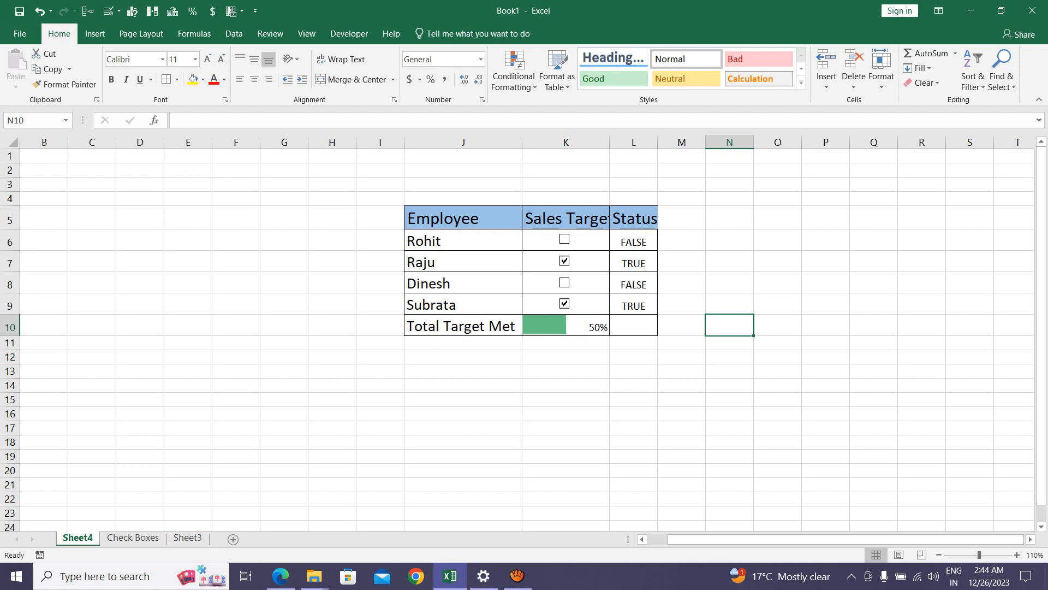
click(564, 261)
click(564, 282)
click(565, 304)
- Examine the linked status values in L6:L9 and the formula behind the Total Target Met percentage in K10
drag(633, 241, 633, 306)
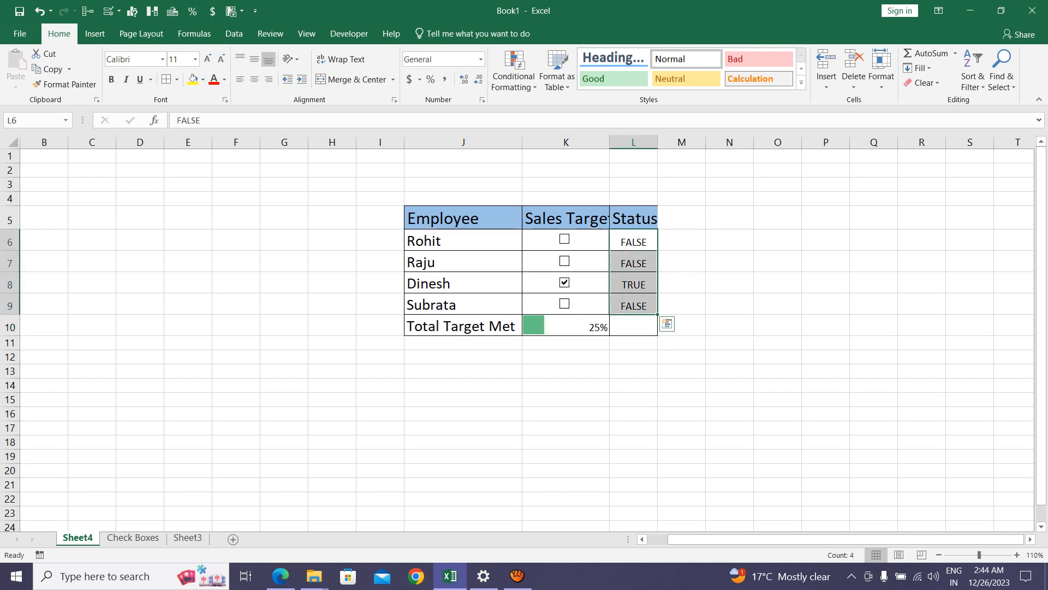
click(566, 326)
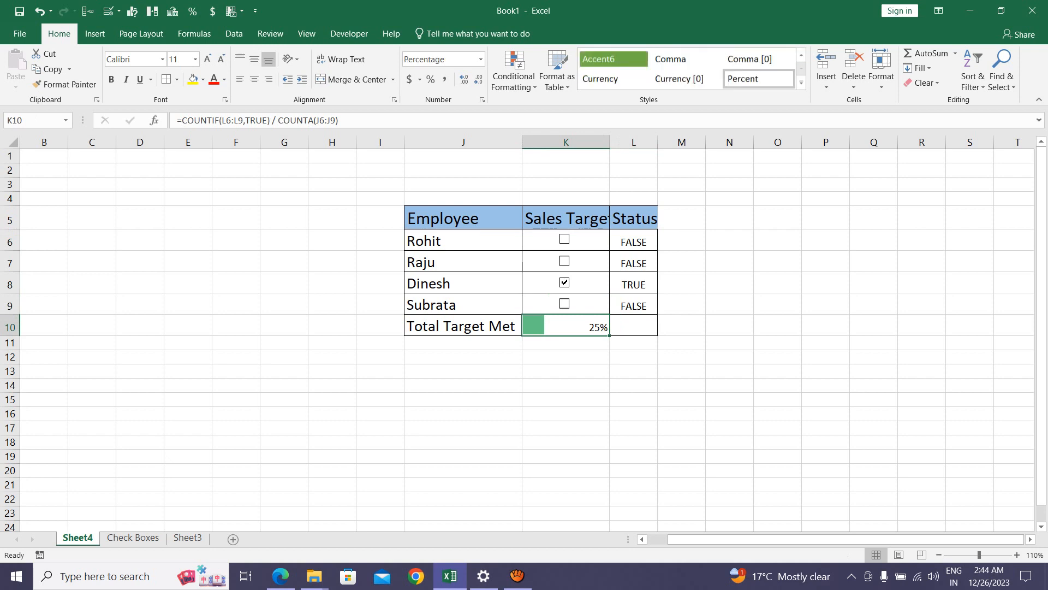
click(566, 356)
click(567, 326)
- Go to the Check Boxes sheet and check the ribbon customization options for the Developer entry, accepting them
key(ctrl+Page_Down)
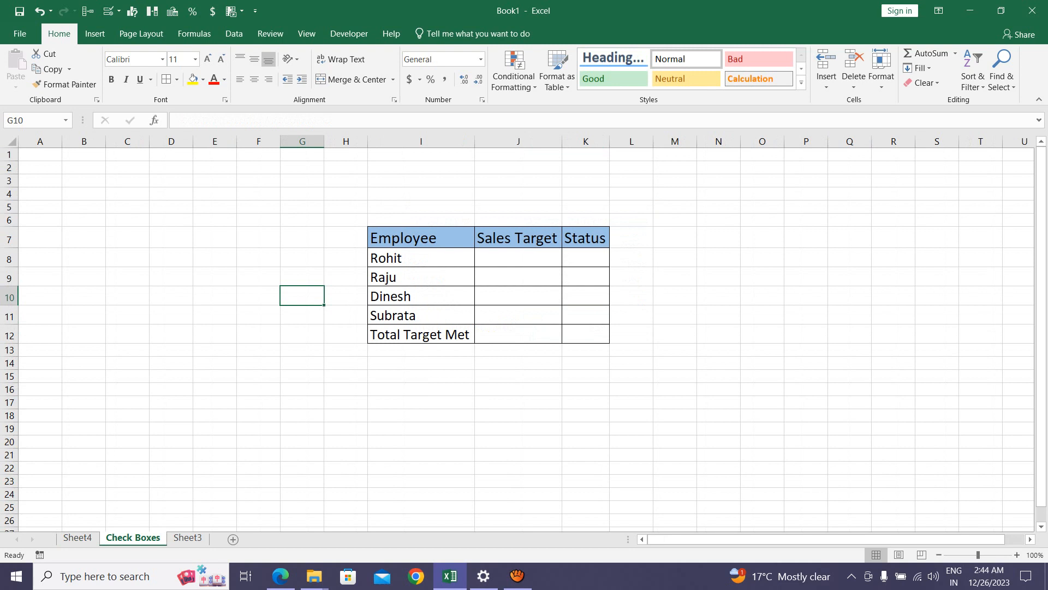
drag(421, 238, 585, 335)
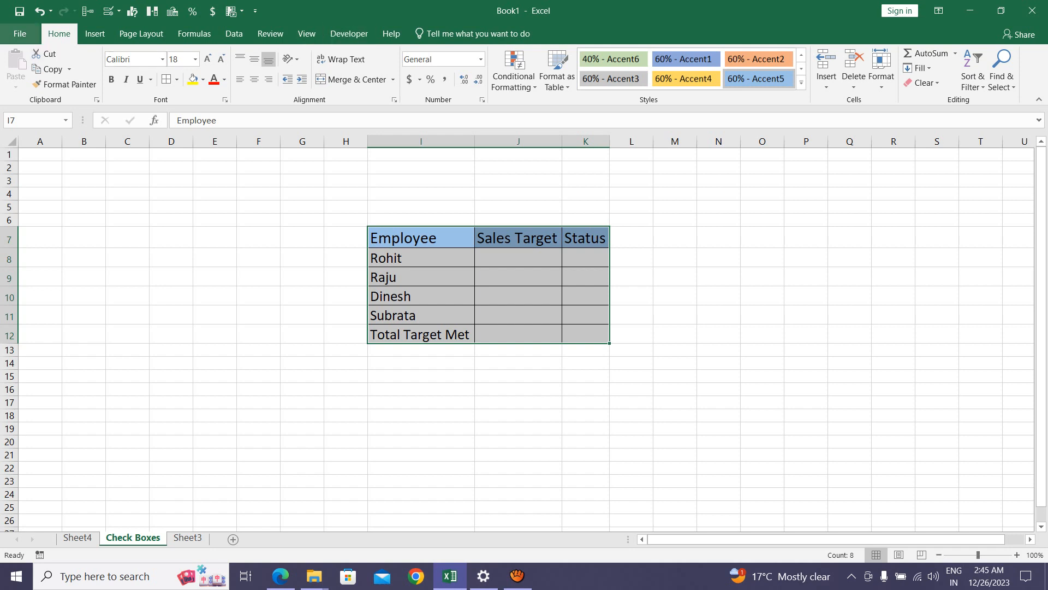
click(20, 34)
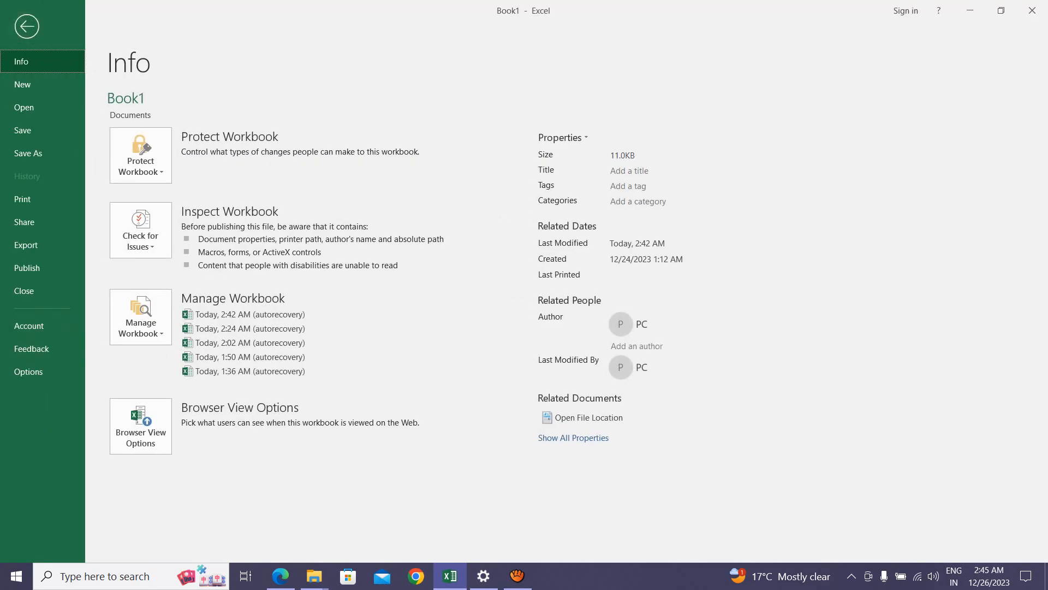
click(29, 372)
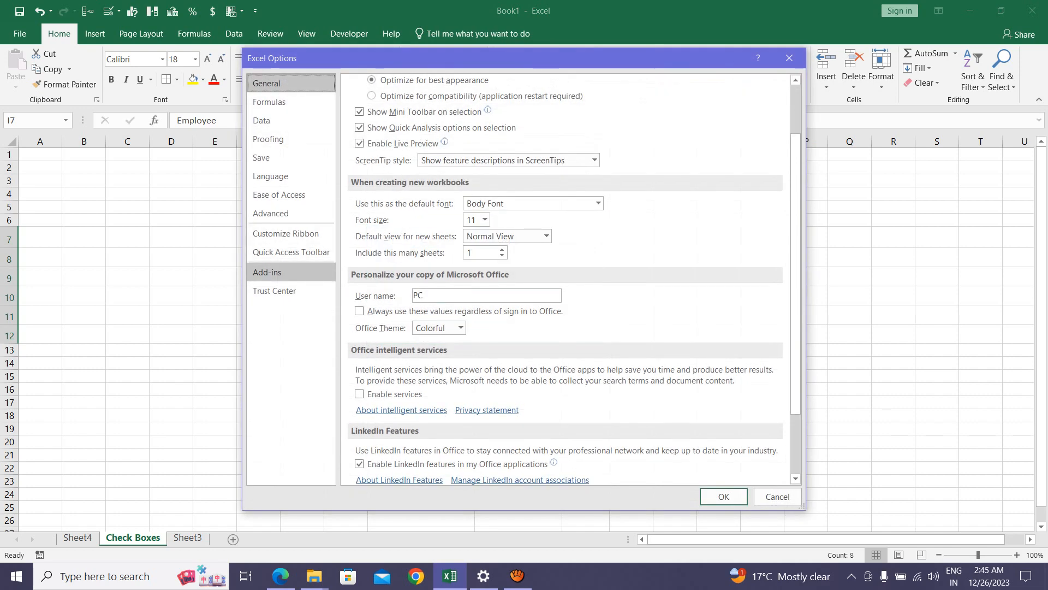
click(286, 233)
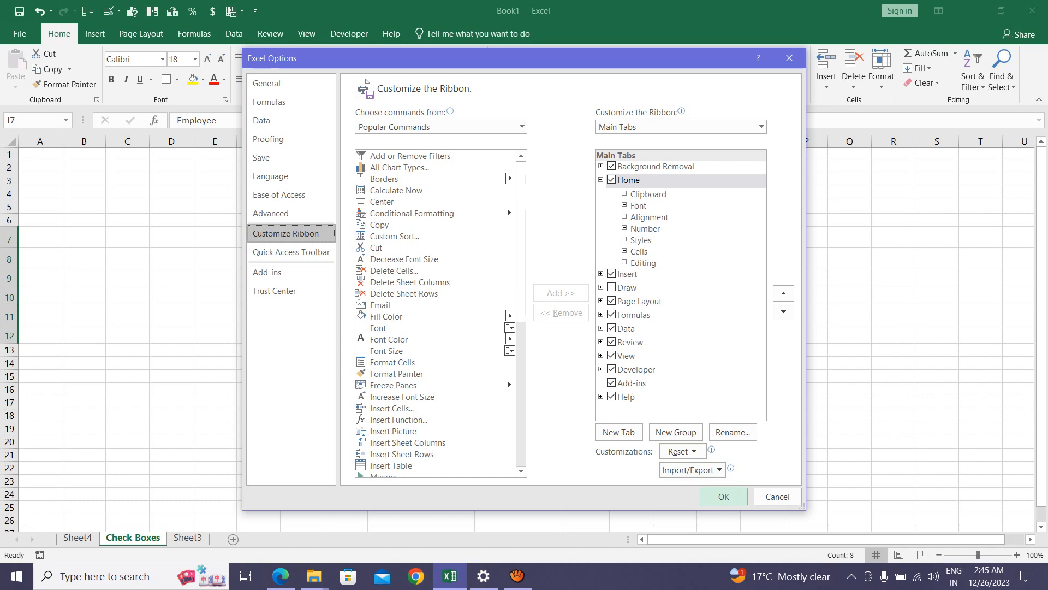
click(724, 496)
click(258, 194)
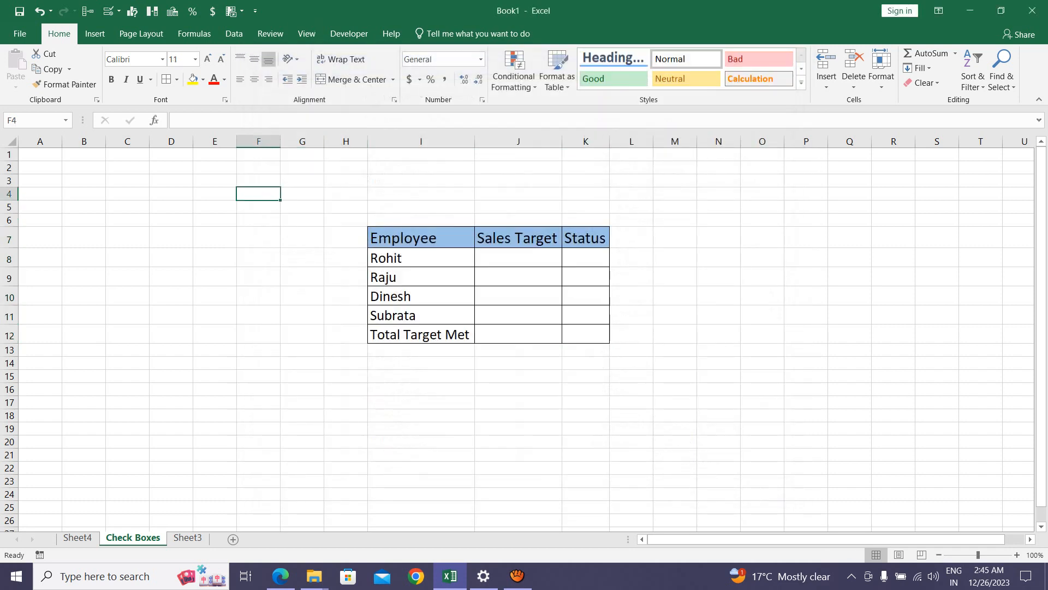
- Insert a form control check box in the first employee's Sales Target cell, J8, and delete its label text
click(349, 33)
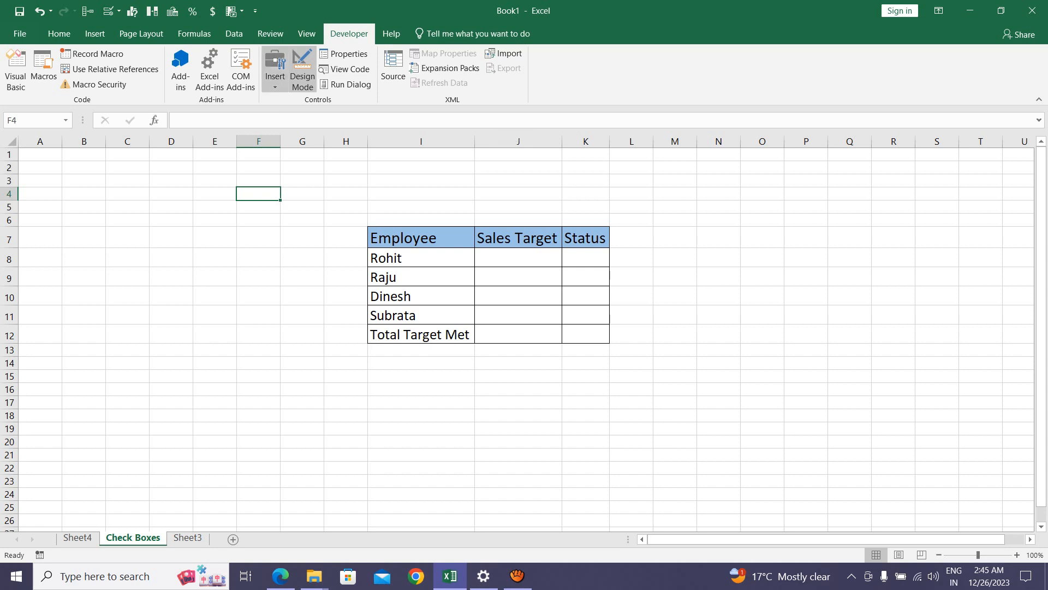
click(275, 70)
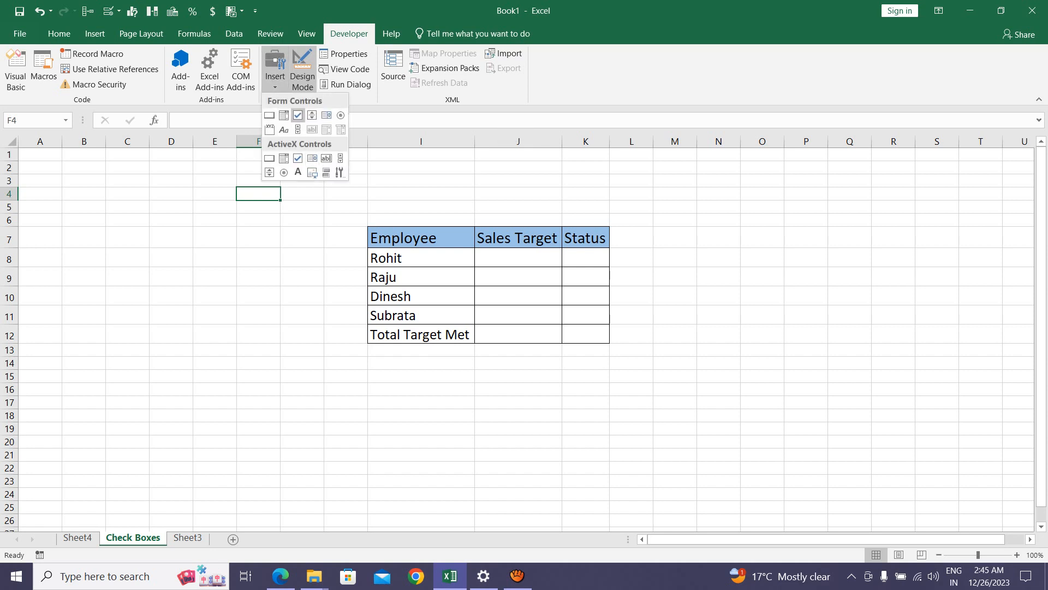
click(297, 115)
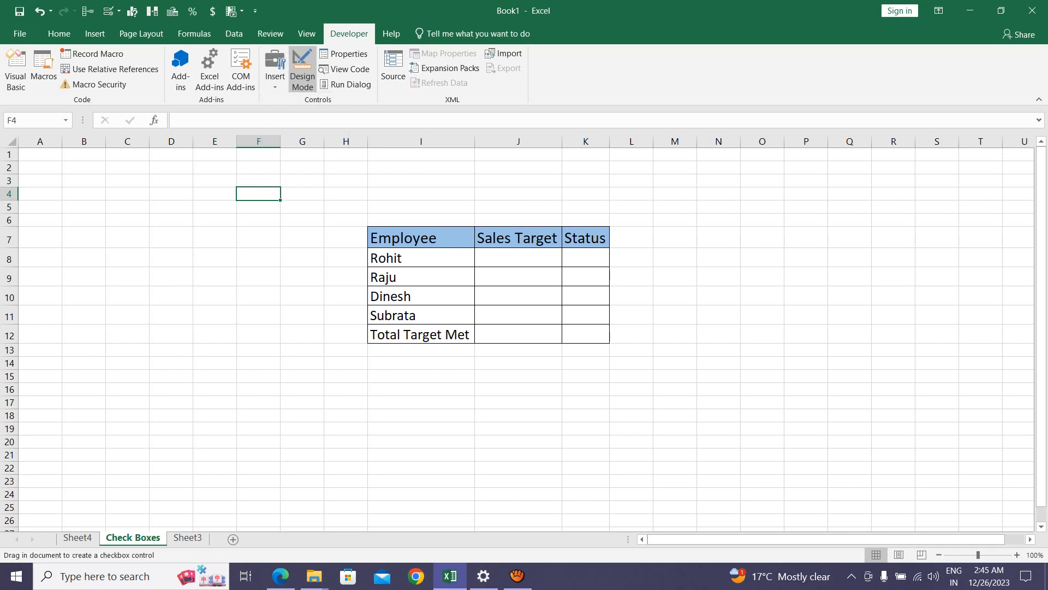
mouse_move(483, 250)
mouse_down()
mouse_move(516, 267)
mouse_move(551, 267)
mouse_up()
click(498, 259)
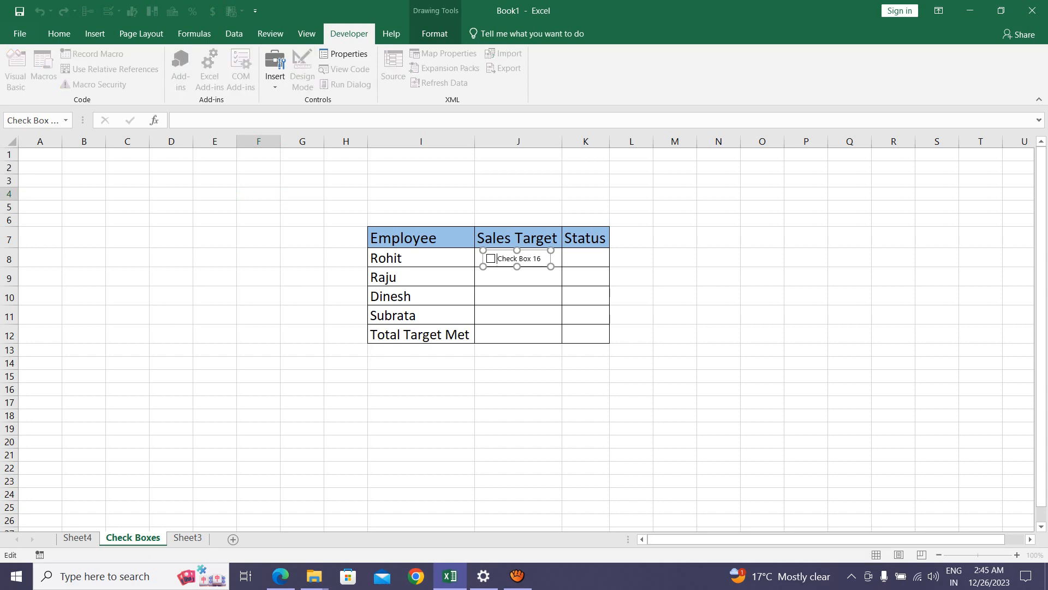
drag(498, 259, 529, 256)
key(Delete)
click(674, 277)
- Paste copies of the check box into cells J9, J10 and J11 for the remaining employees
click(518, 277)
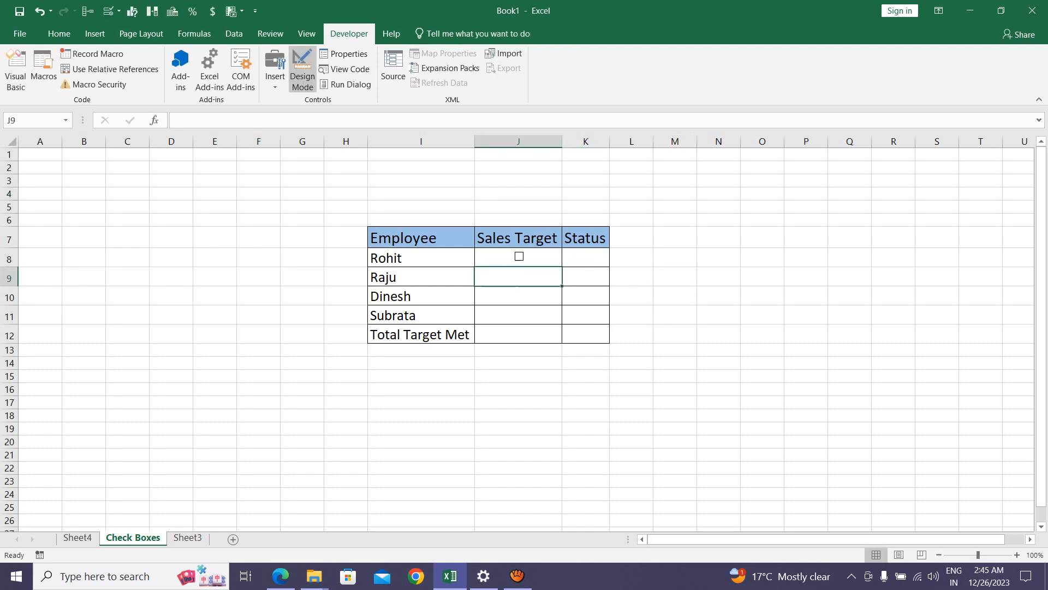
key(ctrl+v)
click(519, 296)
key(ctrl+v)
click(519, 315)
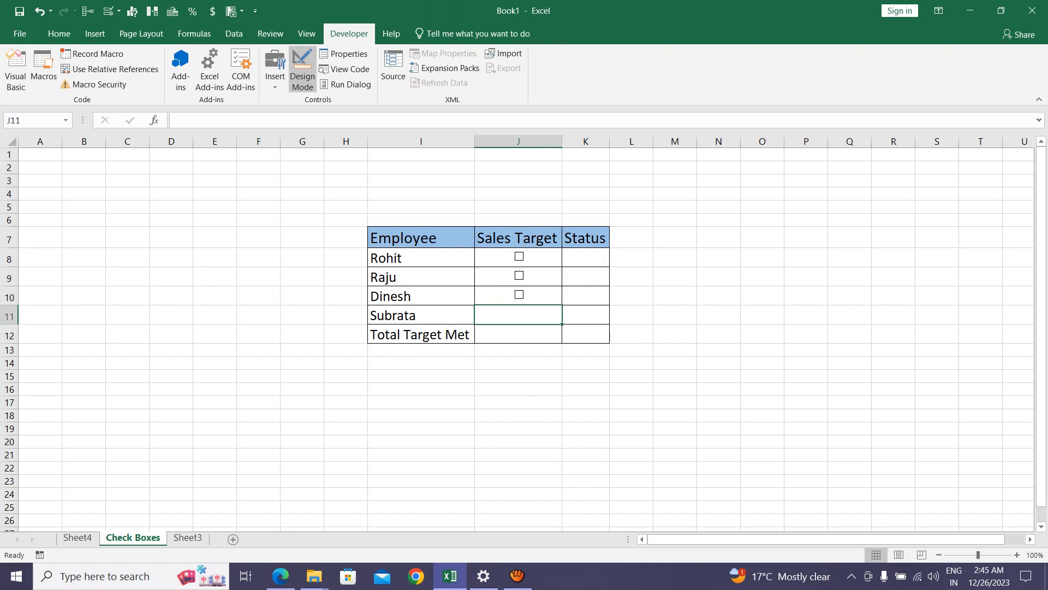
key(ctrl+v)
click(718, 258)
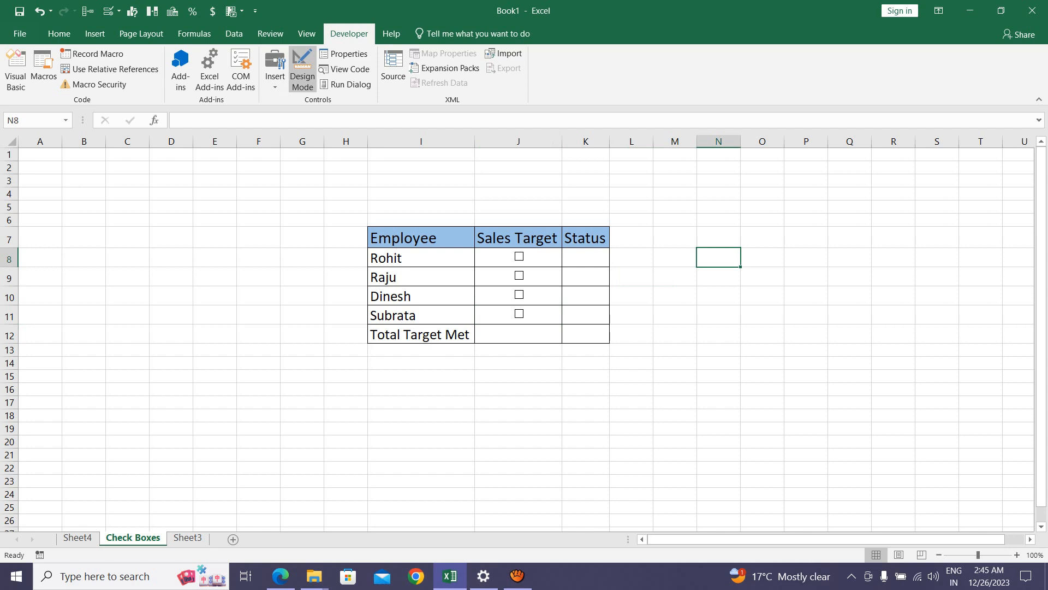
drag(543, 258, 544, 334)
click(718, 258)
click(586, 258)
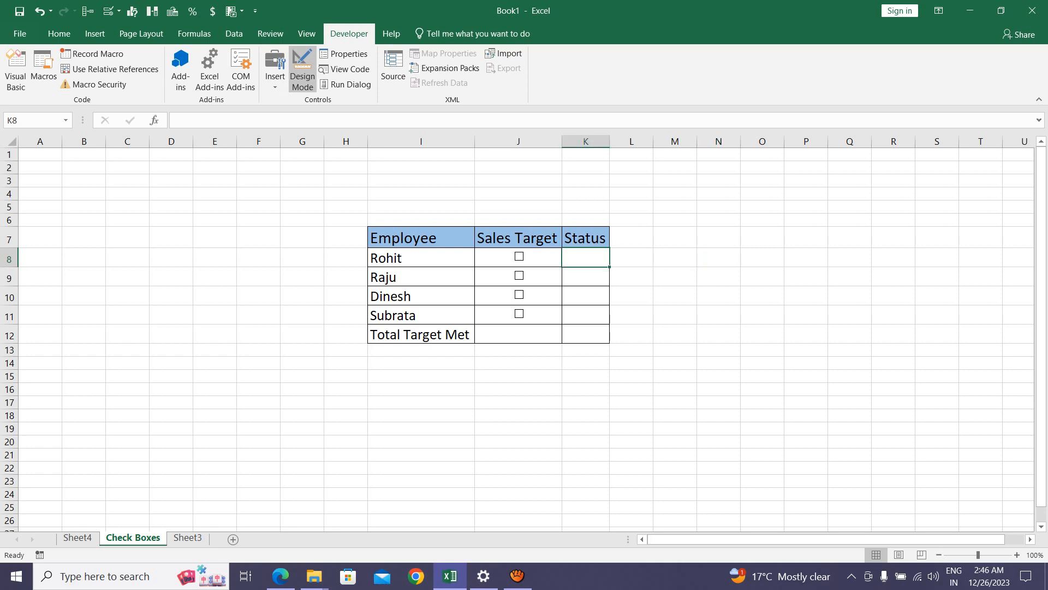
click(586, 277)
click(586, 296)
click(674, 257)
click(586, 315)
click(585, 296)
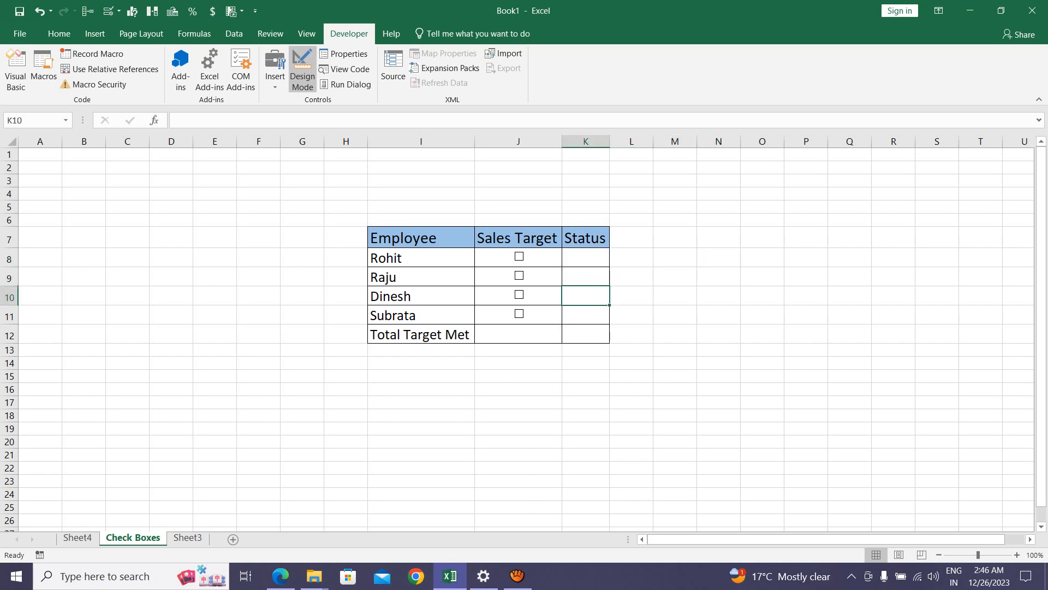
click(585, 277)
click(586, 257)
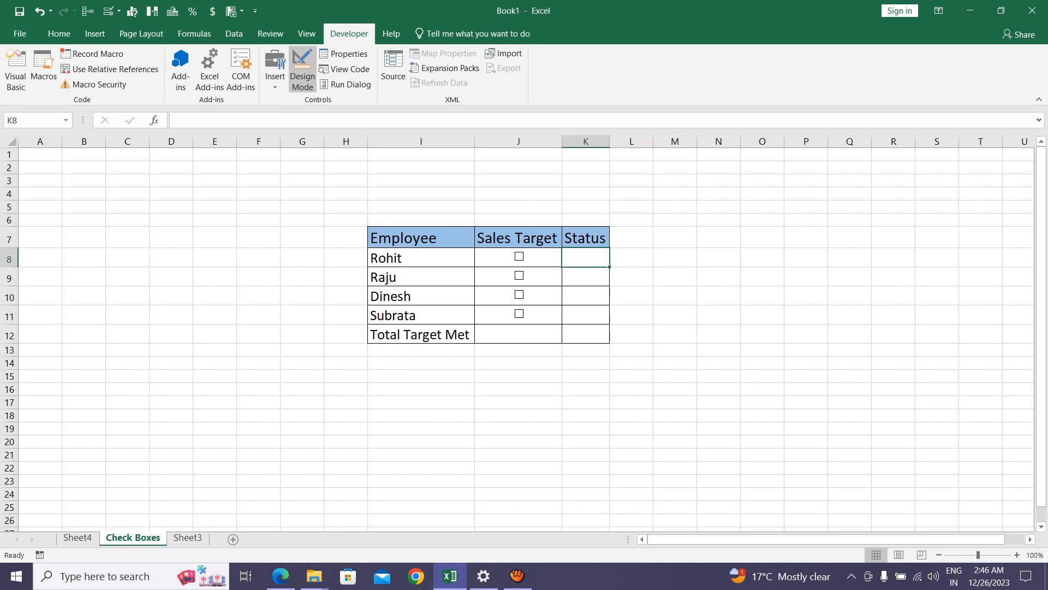
click(675, 258)
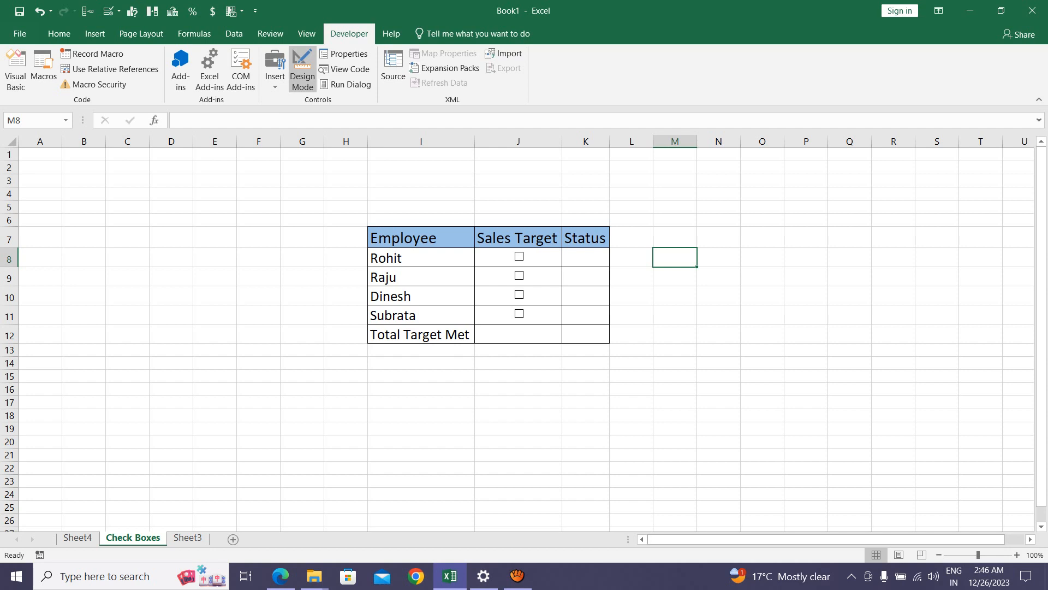
- Open the Format Control settings of the check box in J8 and look through their categories, ending at the control options
right_click(520, 256)
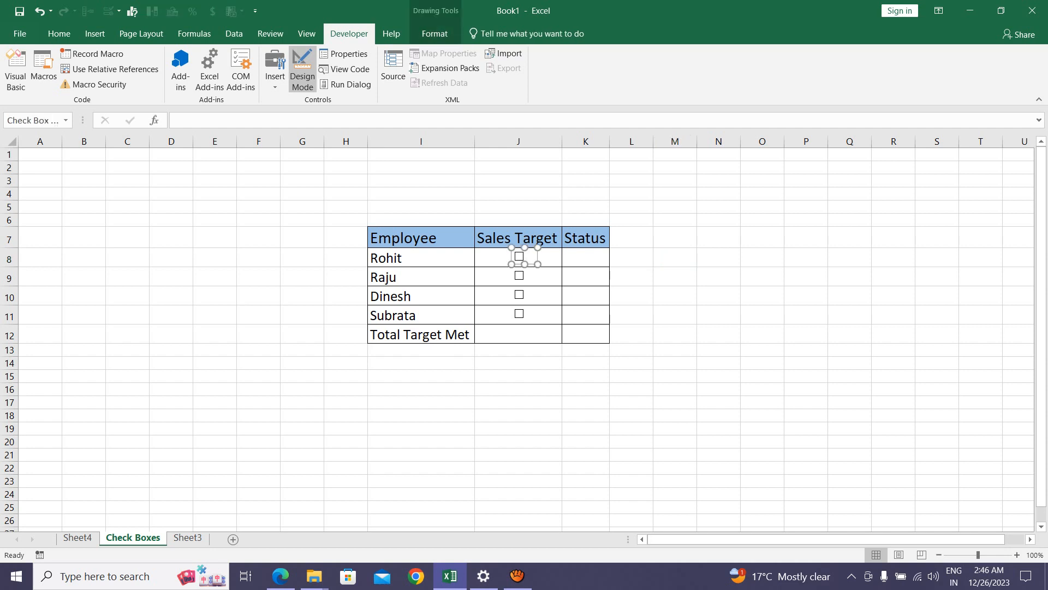
right_click(529, 257)
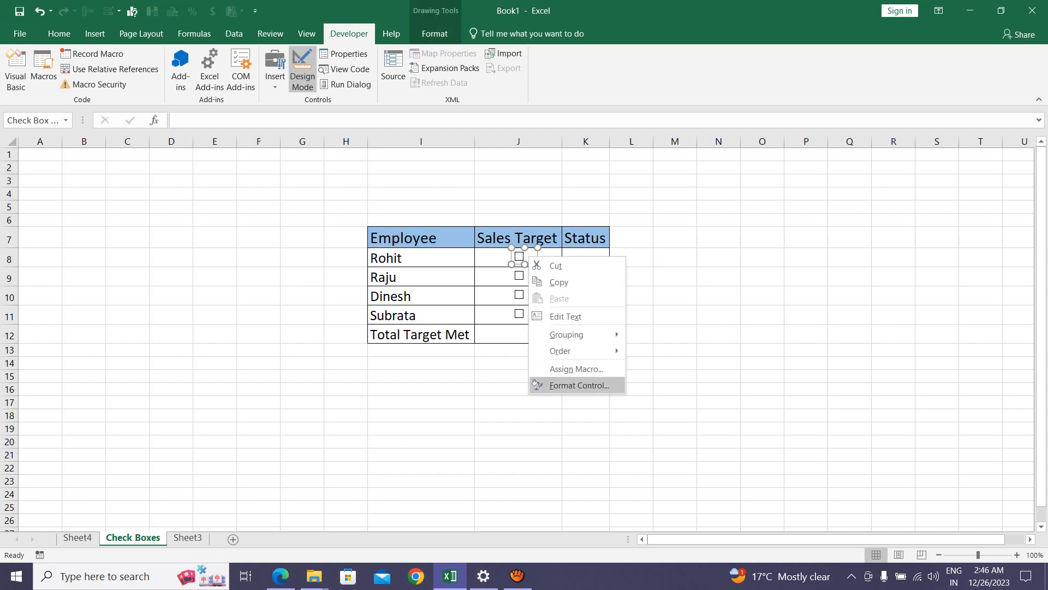
click(579, 385)
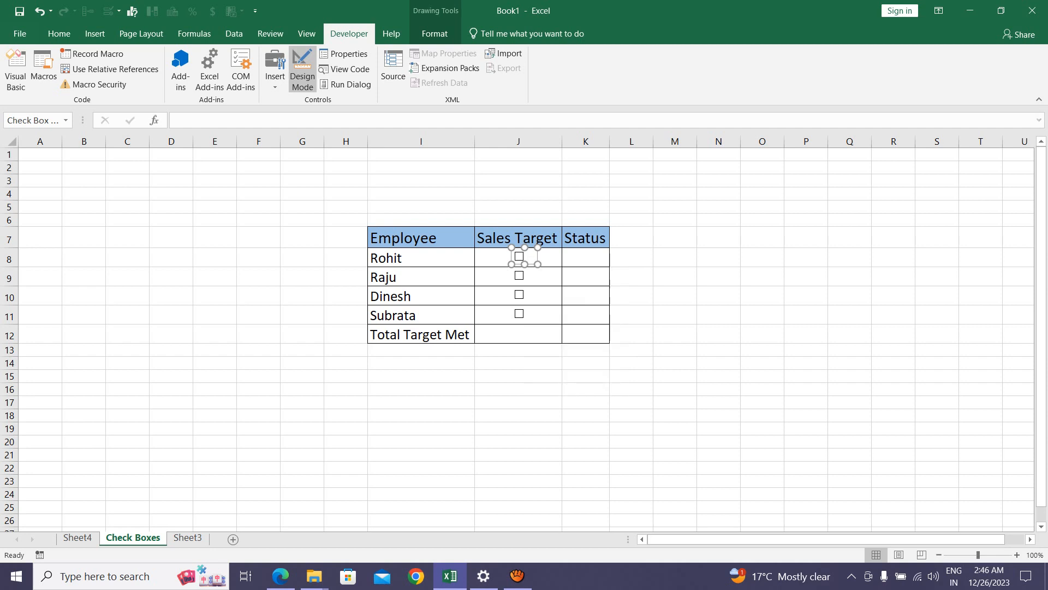
drag(775, 169, 752, 139)
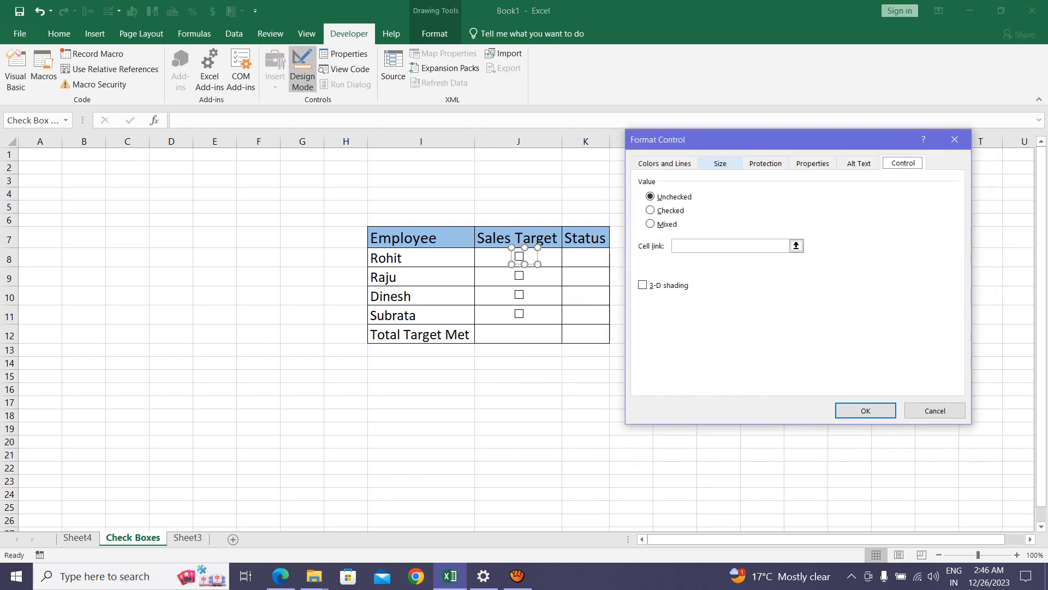
click(665, 163)
click(720, 163)
click(765, 163)
click(812, 163)
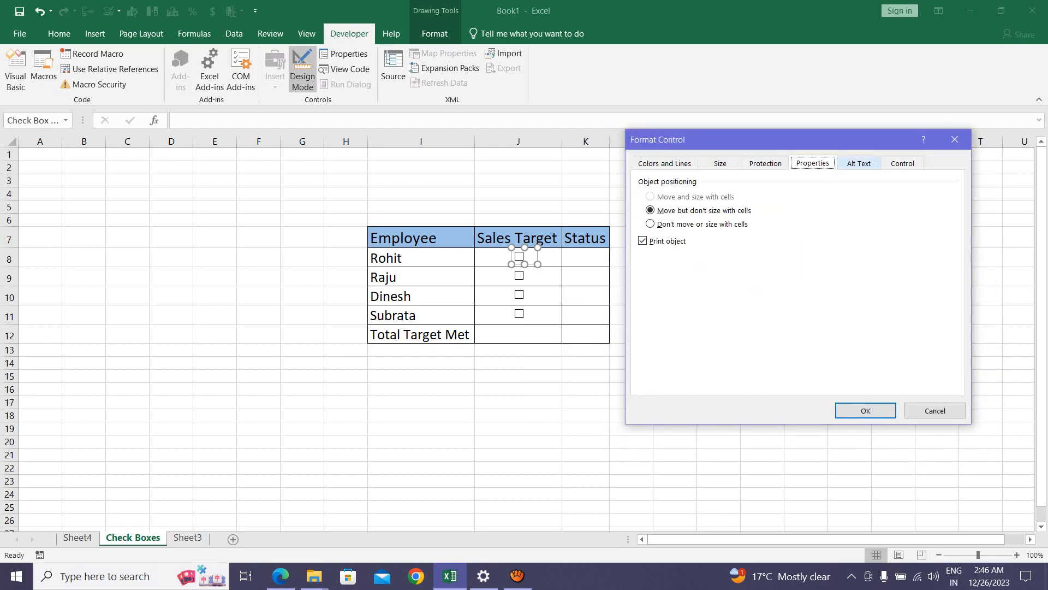
click(859, 164)
click(903, 164)
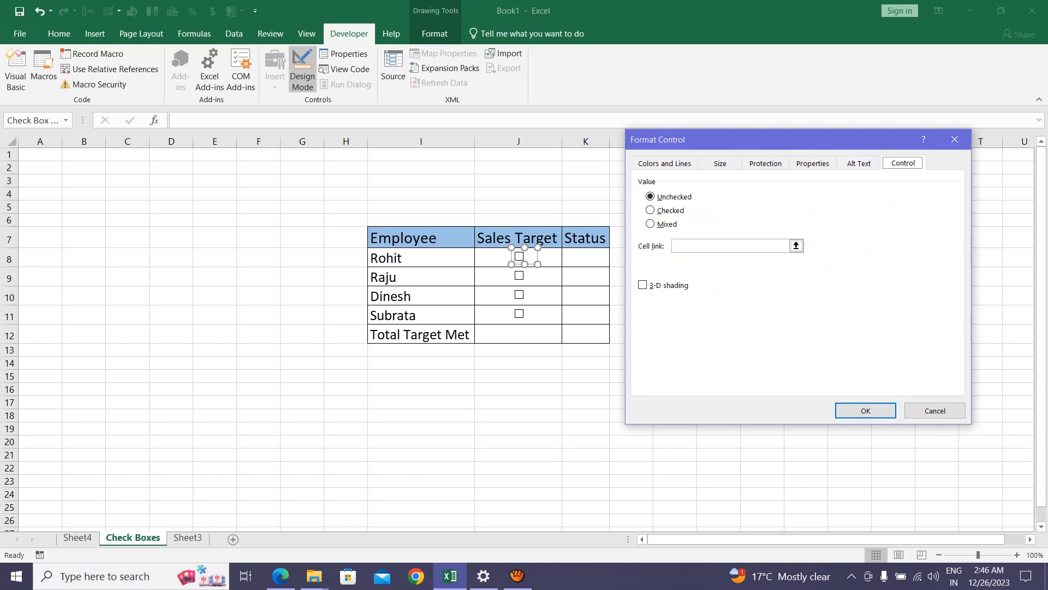
- Link the check box in J8 to status cell K8 and apply the setting
click(731, 245)
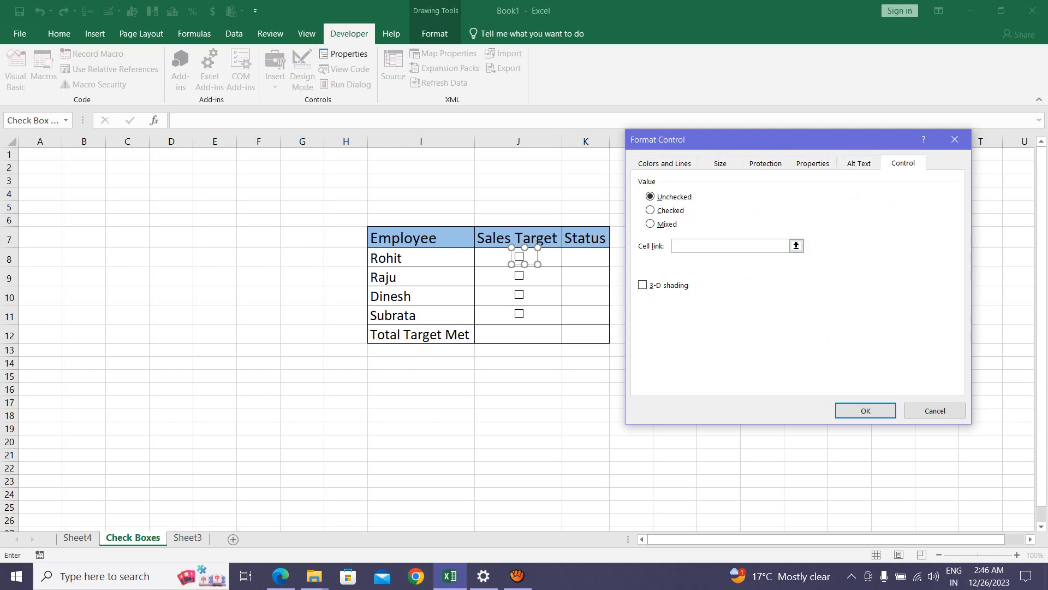
click(586, 257)
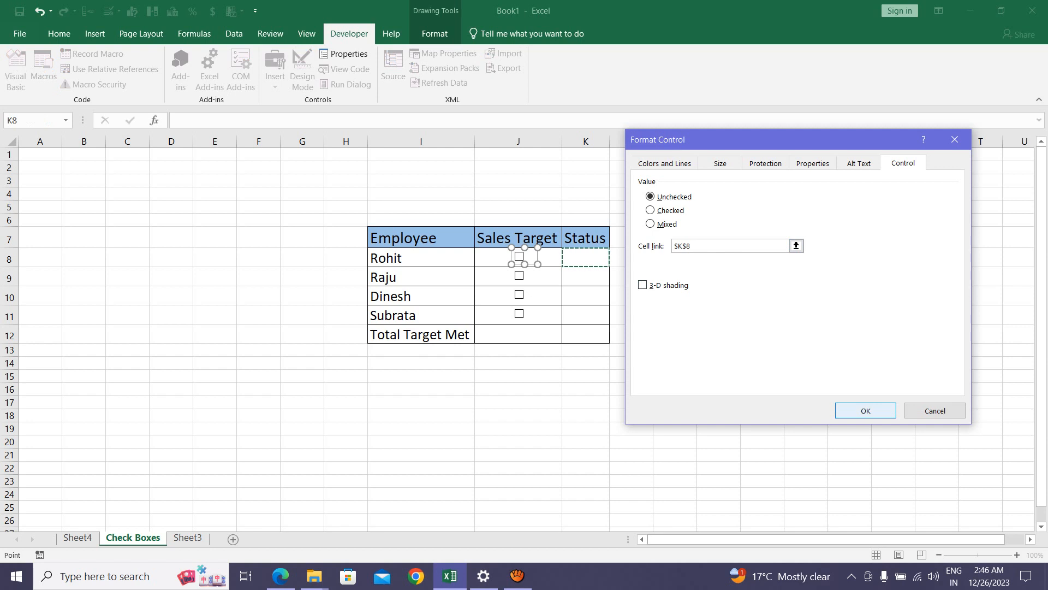
click(866, 410)
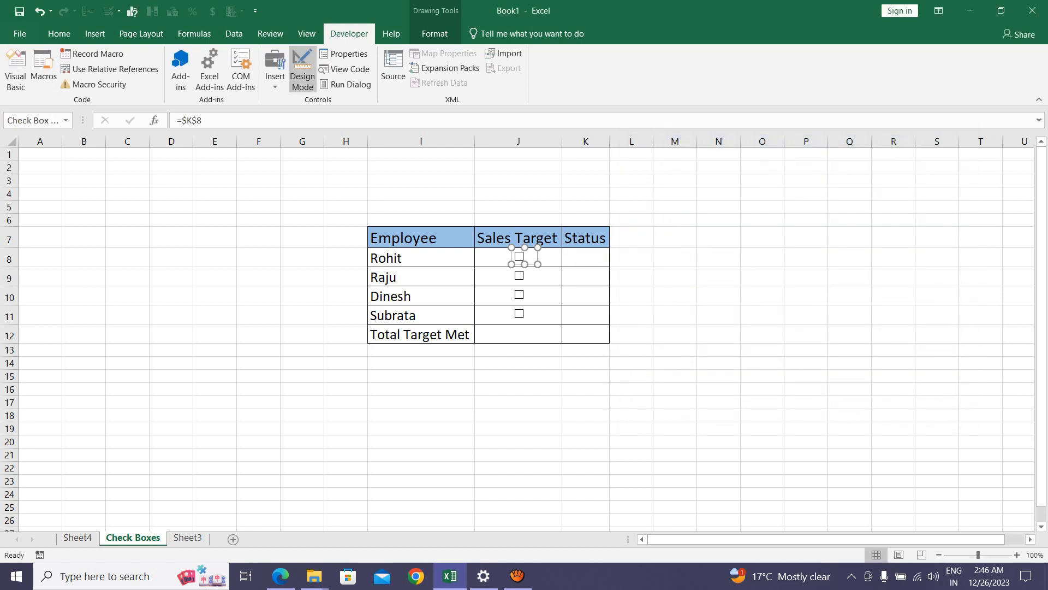
click(674, 257)
- Toggle the check box in J8 repeatedly to test its link to K8, leaving it unchecked
click(585, 258)
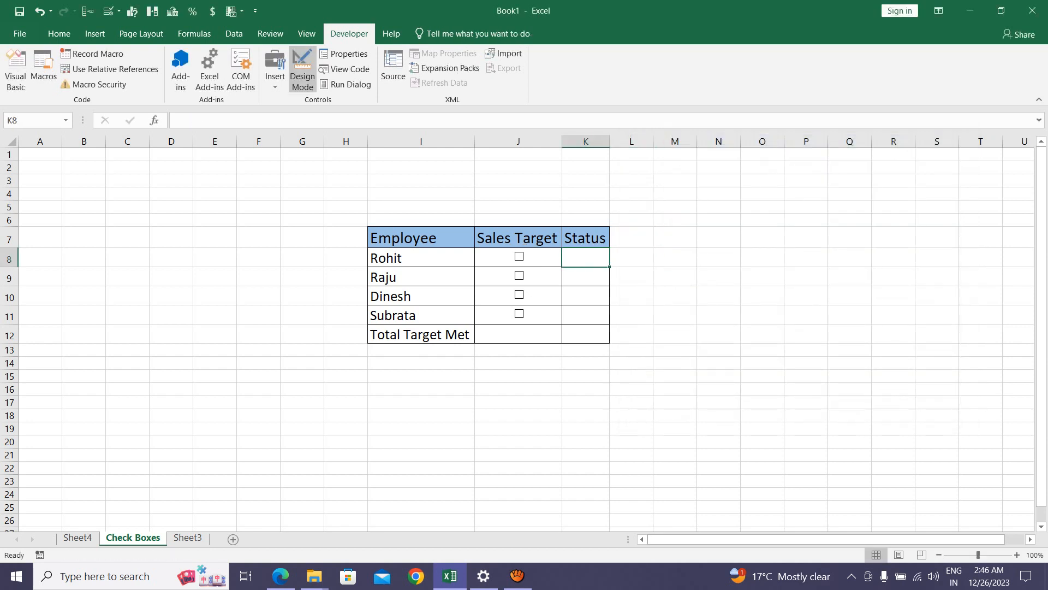
click(518, 256)
click(519, 256)
click(519, 256)
click(519, 256)
click(518, 256)
click(675, 276)
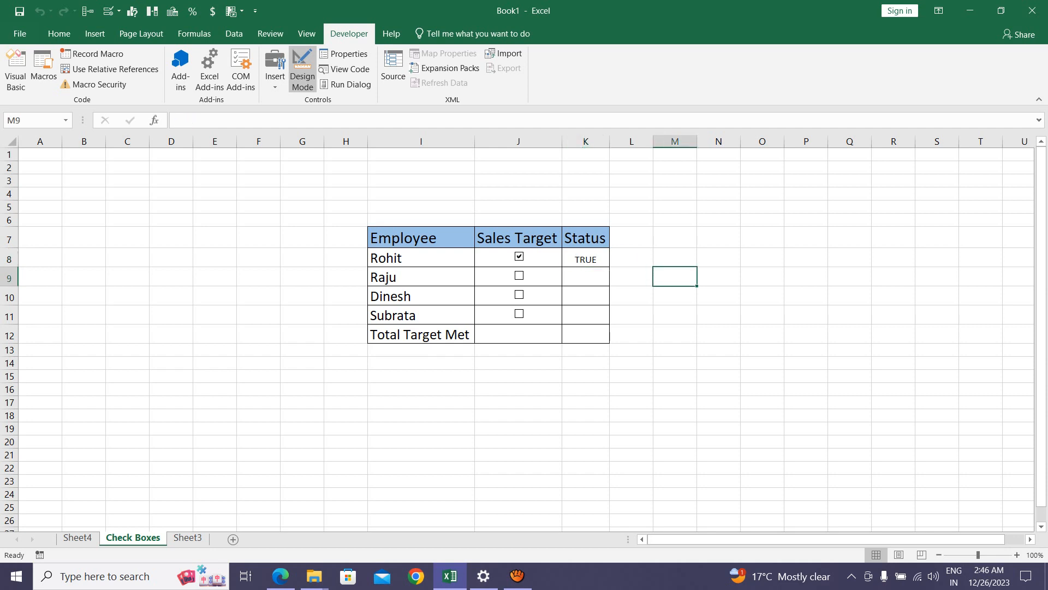
click(518, 256)
click(586, 276)
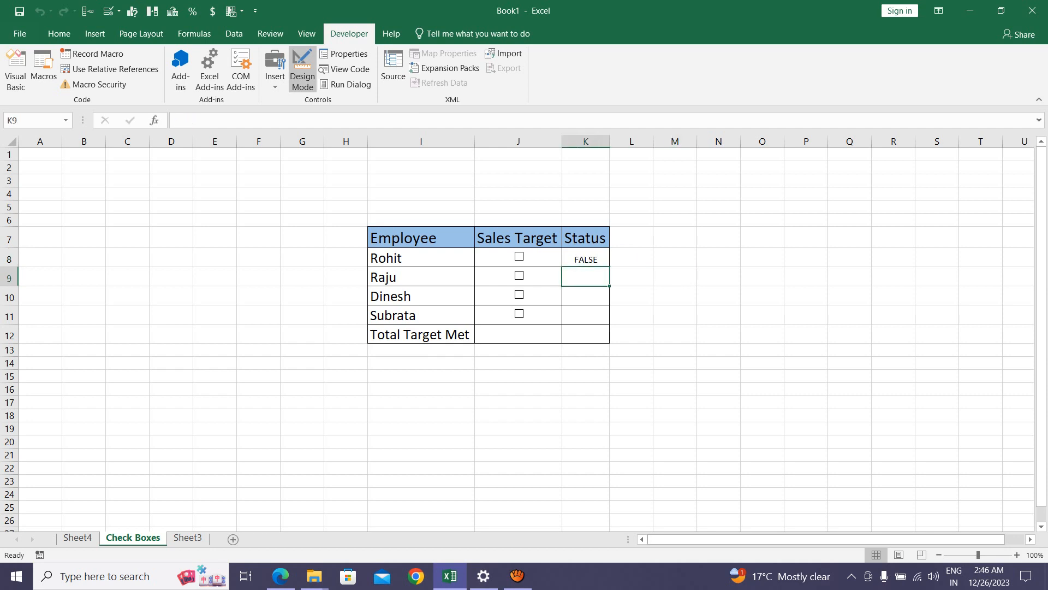
click(539, 277)
click(586, 276)
click(539, 277)
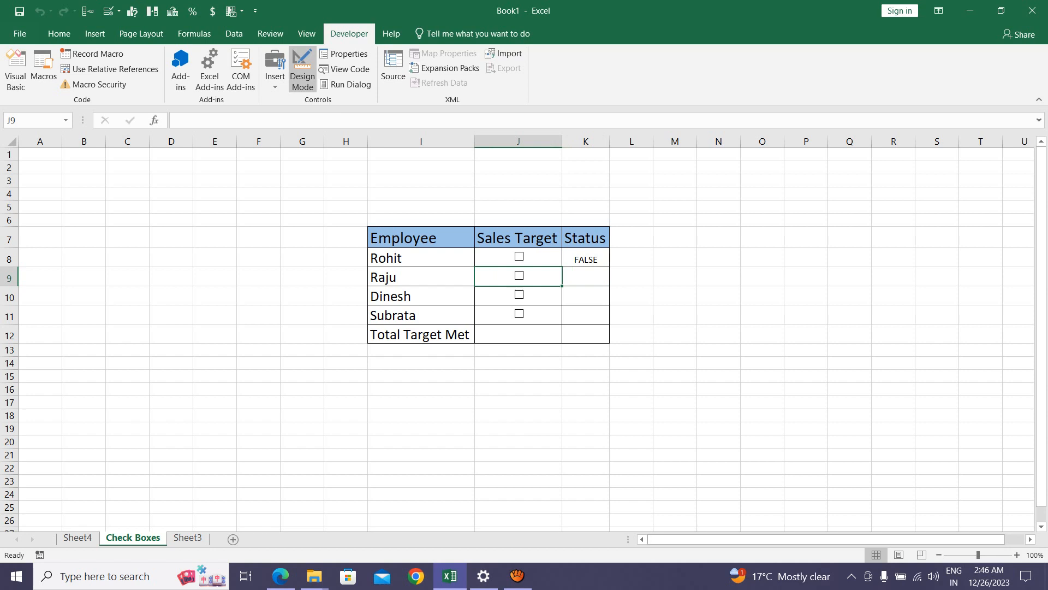
- Link the check box in J9 to status cell K9 through its control settings
click(523, 275)
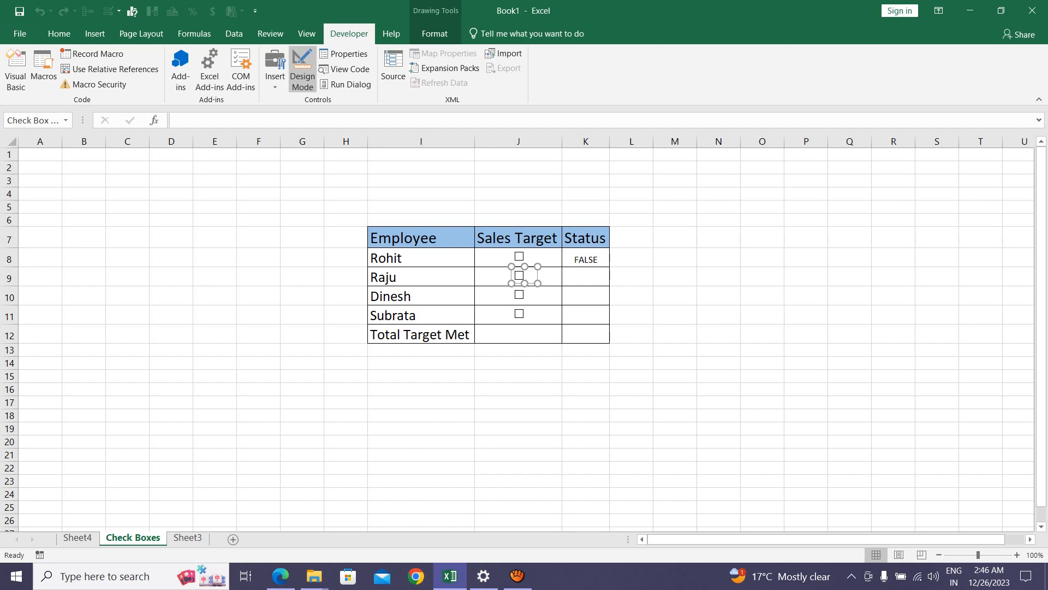
key(ctrl+1)
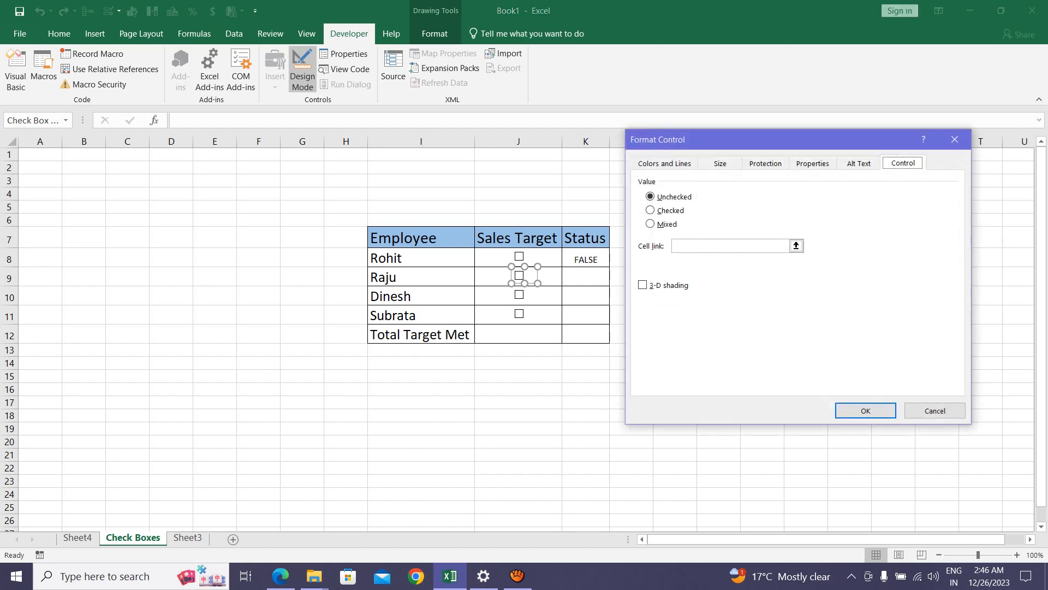
drag(810, 139, 810, 200)
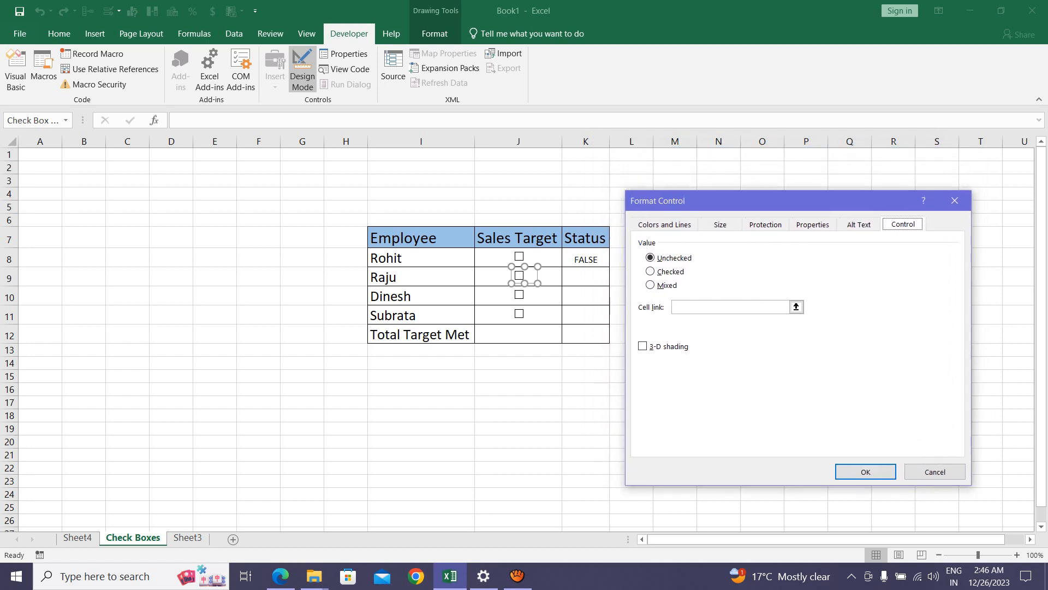
click(731, 307)
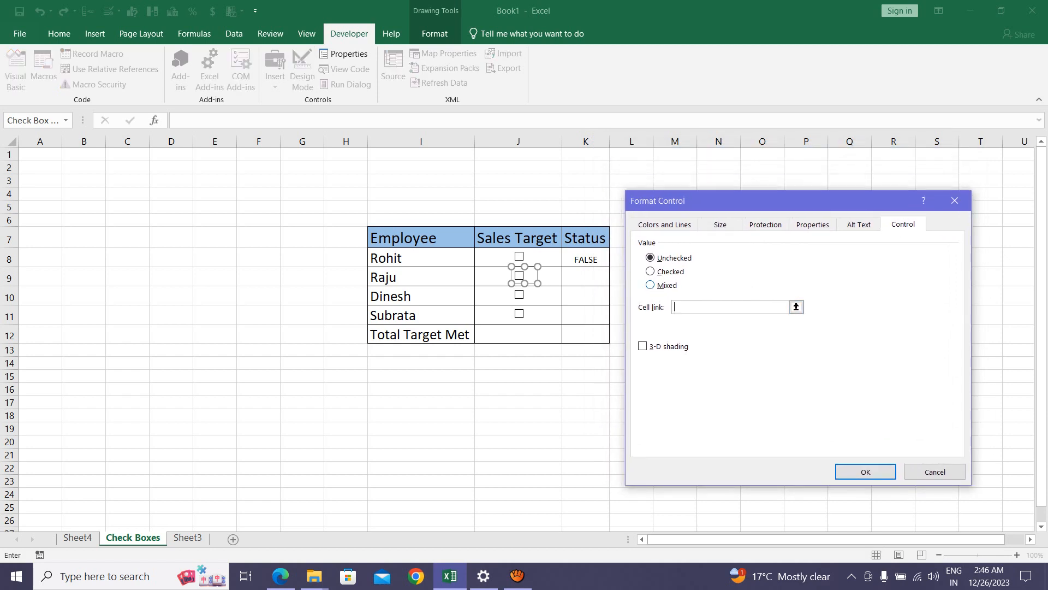
click(585, 276)
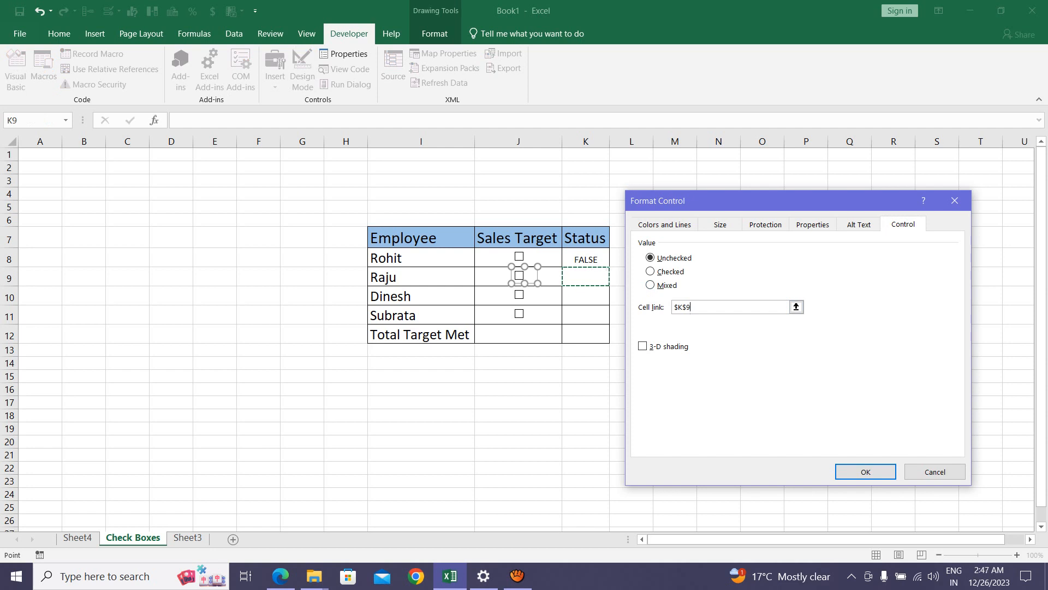
click(865, 472)
click(585, 277)
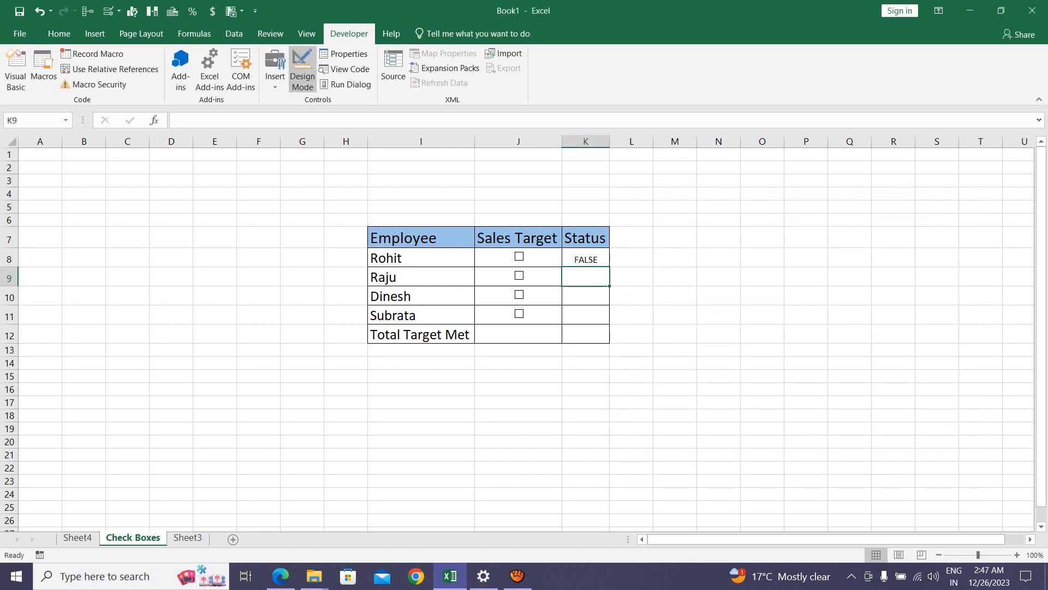
- Toggle the check box in J9 on and off to update linked cell K9, leaving it unchecked
click(519, 276)
click(519, 276)
click(718, 276)
- Link the check box in J10 to status cell K10 with the formula =$K$10
click(537, 296)
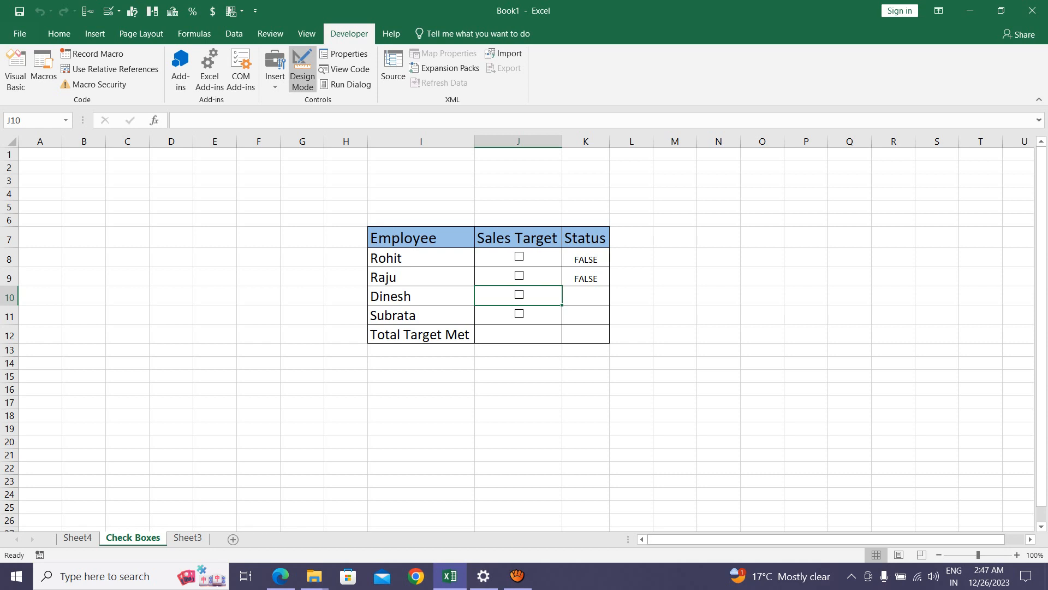
right_click(520, 295)
click(251, 120)
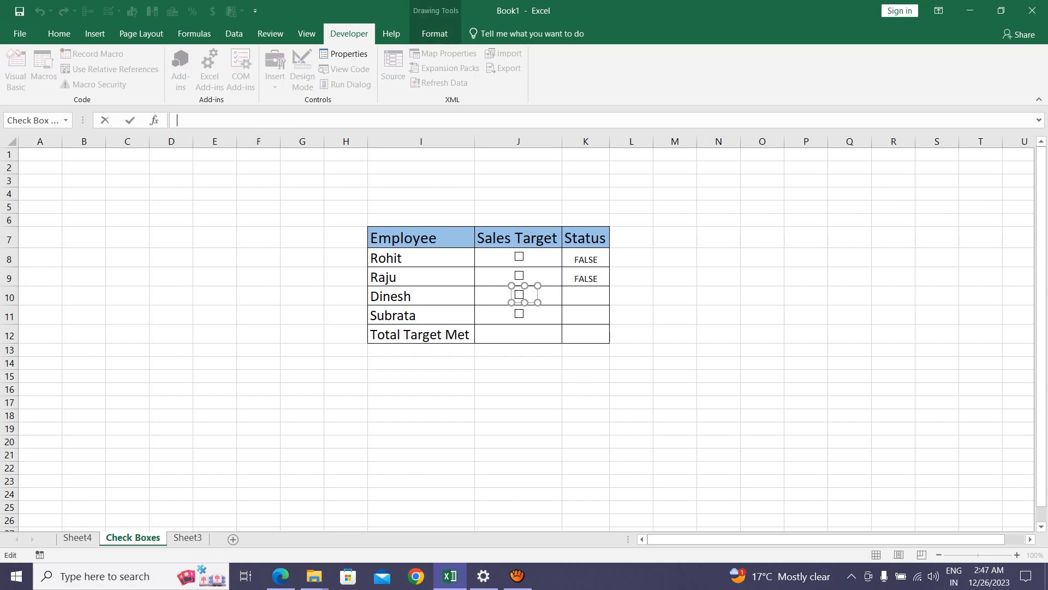
text(=)
click(585, 295)
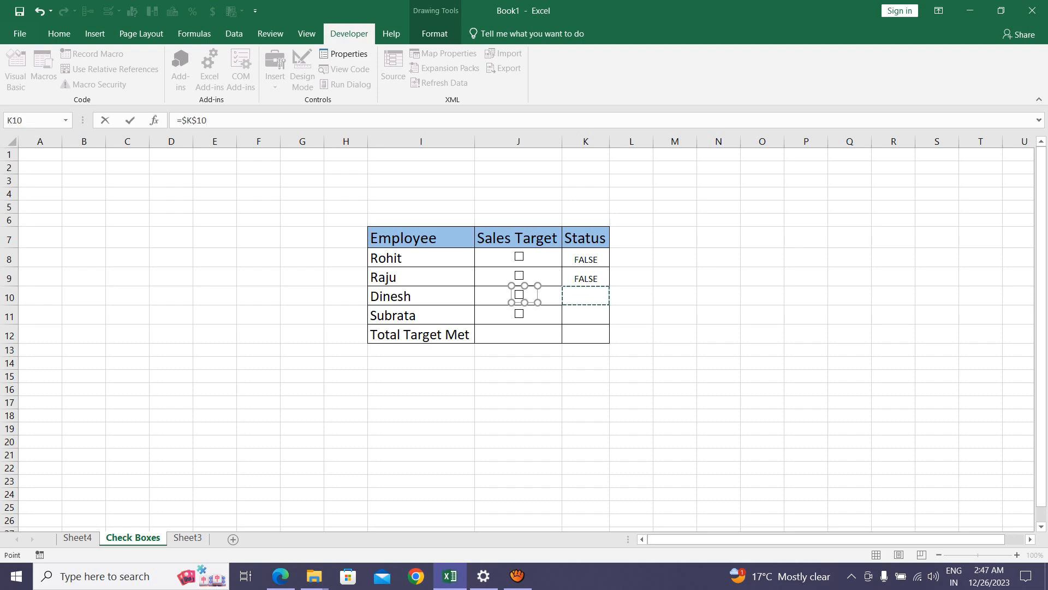
key(Return)
- Toggle the check box in J10 on and off to update linked cell K10, leaving it unchecked
click(719, 315)
click(586, 296)
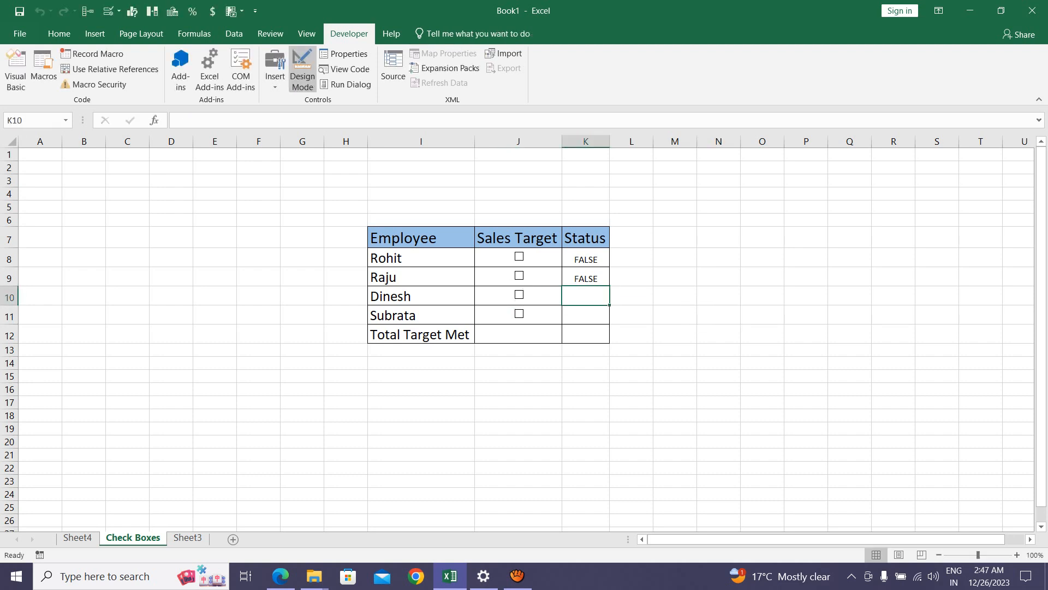
double_click(519, 295)
click(718, 315)
- Link the check box in J11 to status cell K11 with a cell-reference formula
click(586, 315)
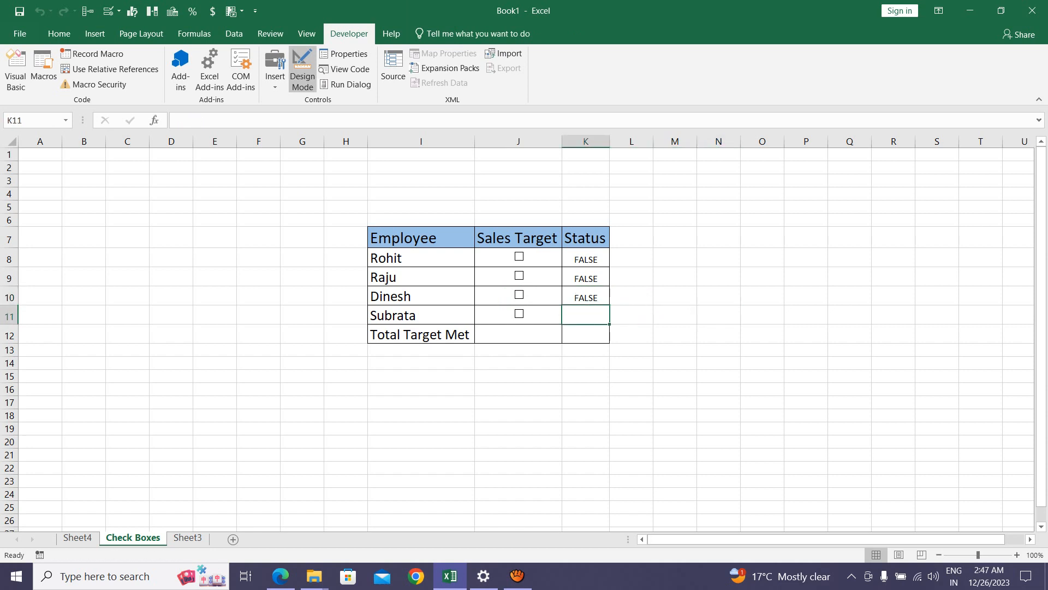
right_click(519, 314)
click(176, 120)
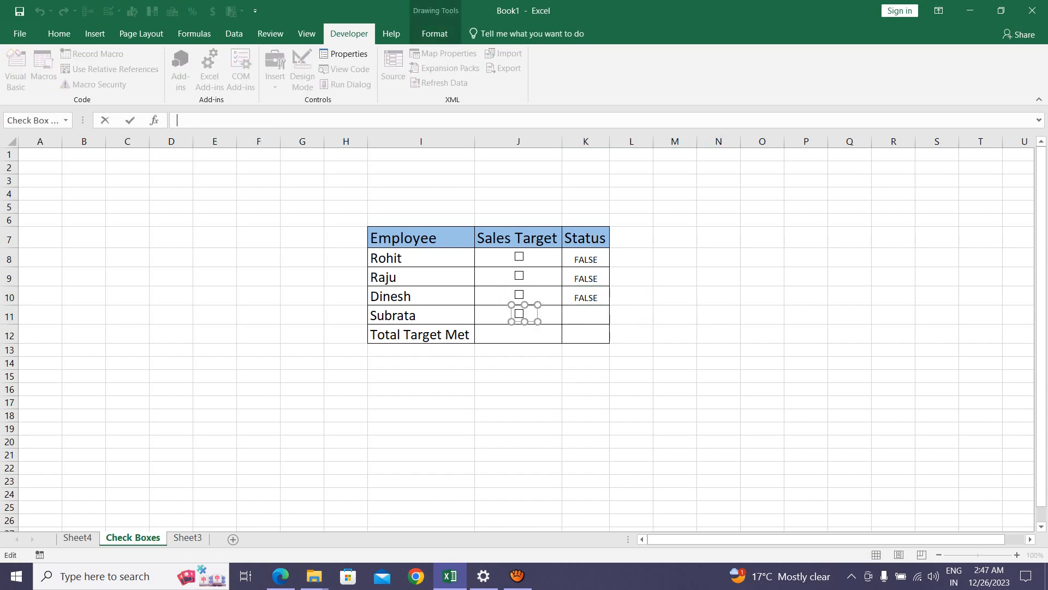
text(=)
click(585, 315)
key(Return)
click(672, 350)
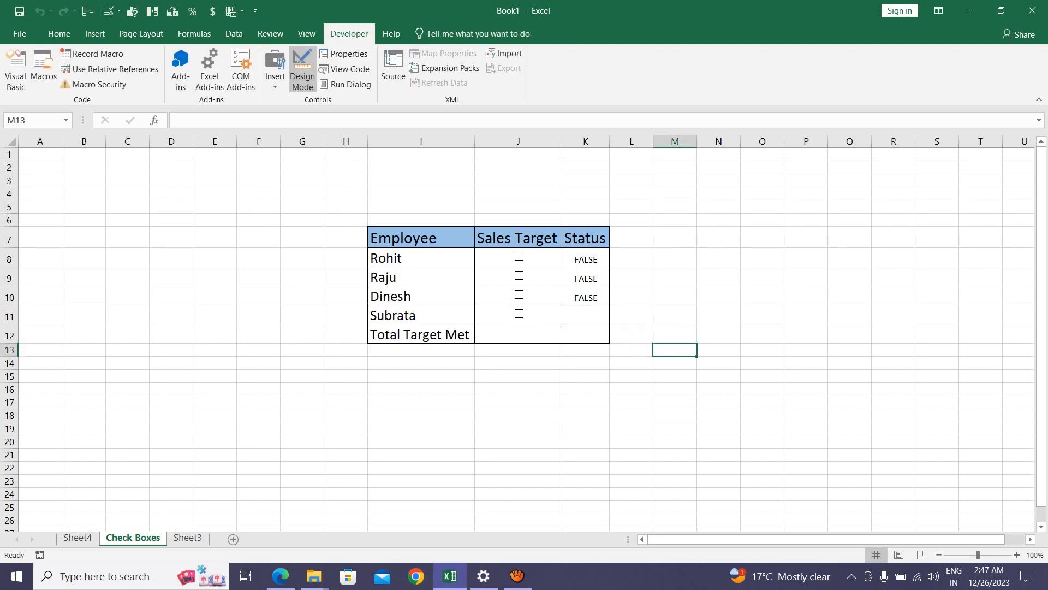
- Toggle the check box in J11 on and off to update linked cell K11, leaving it unchecked
click(519, 314)
click(519, 314)
click(718, 295)
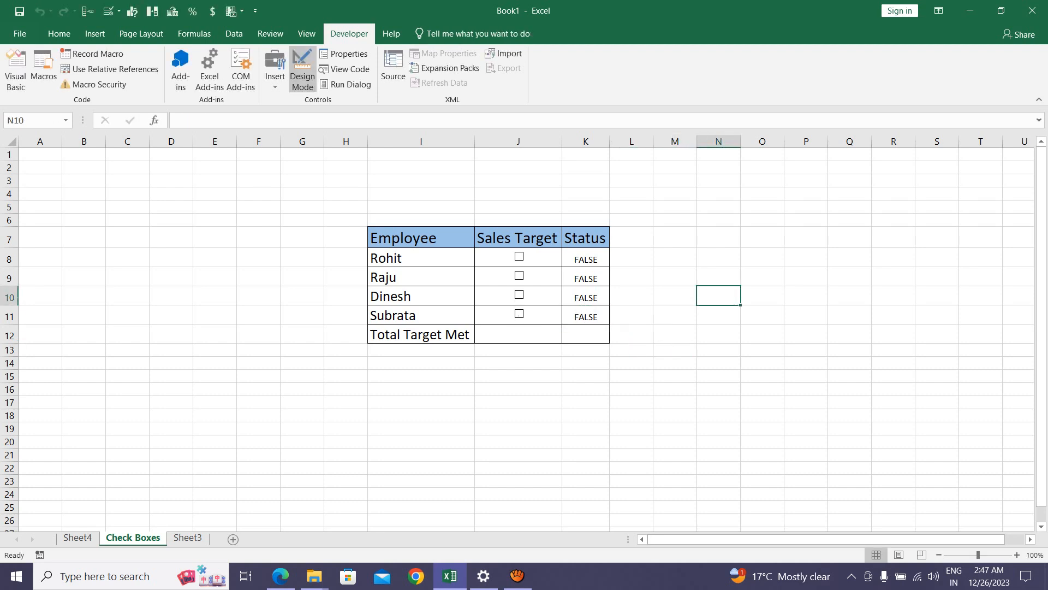
- Enter the formula =COUNTIF(K8:K11,TRUE) in J12 to count the employees who met the target
click(518, 334)
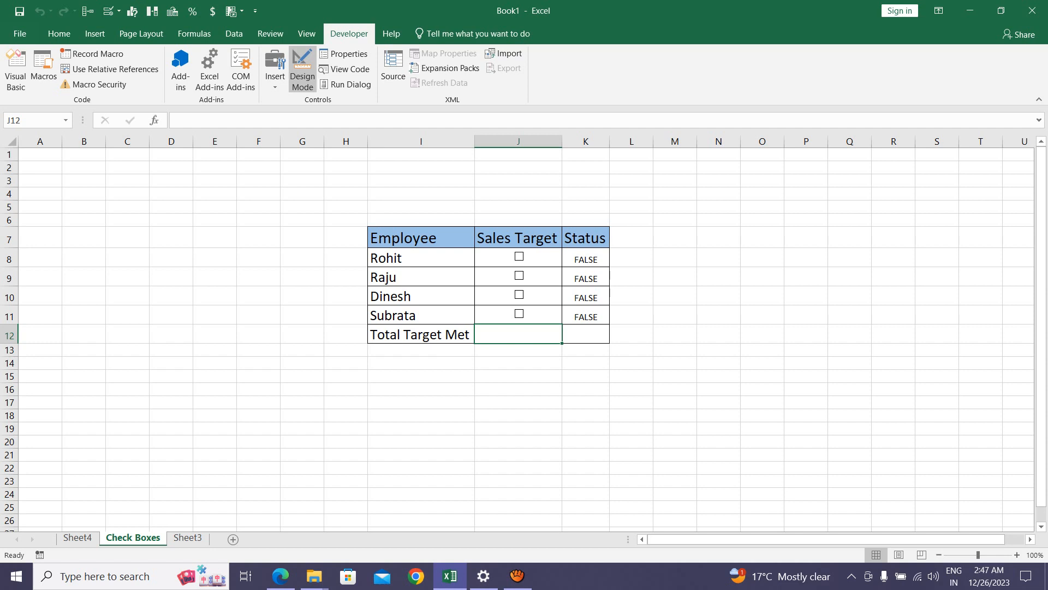
text(=f)
key(BackSpace)
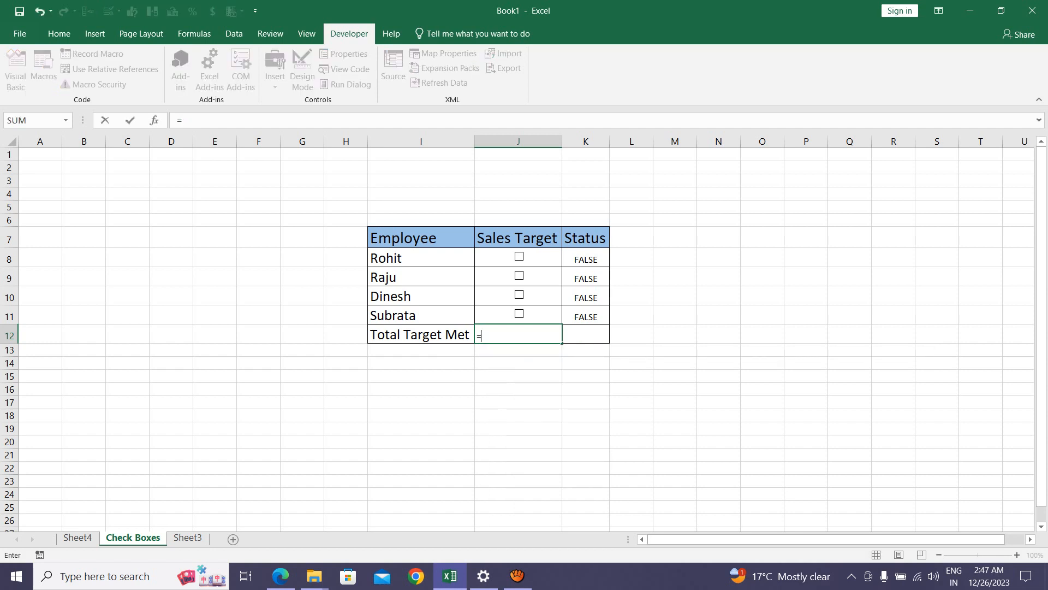
text(cou)
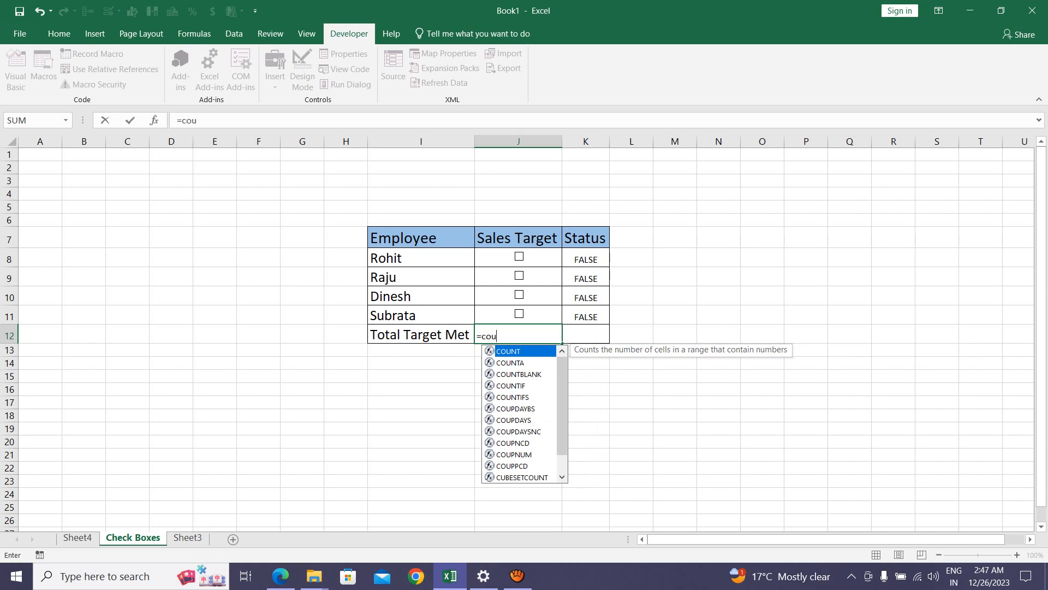
text(nt)
key(Down)
key(Down)
key(Down)
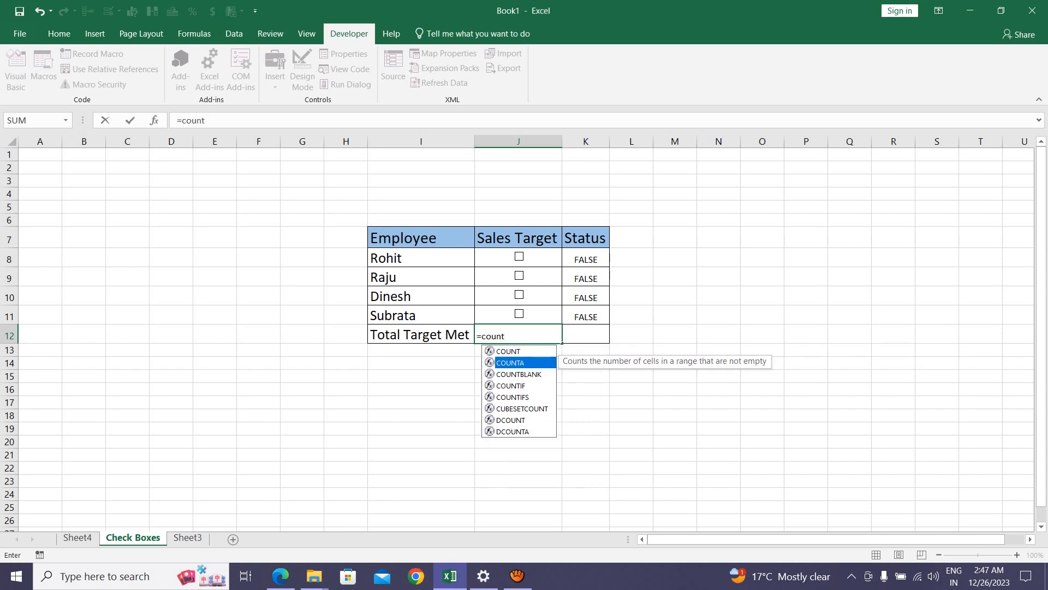
key(Tab)
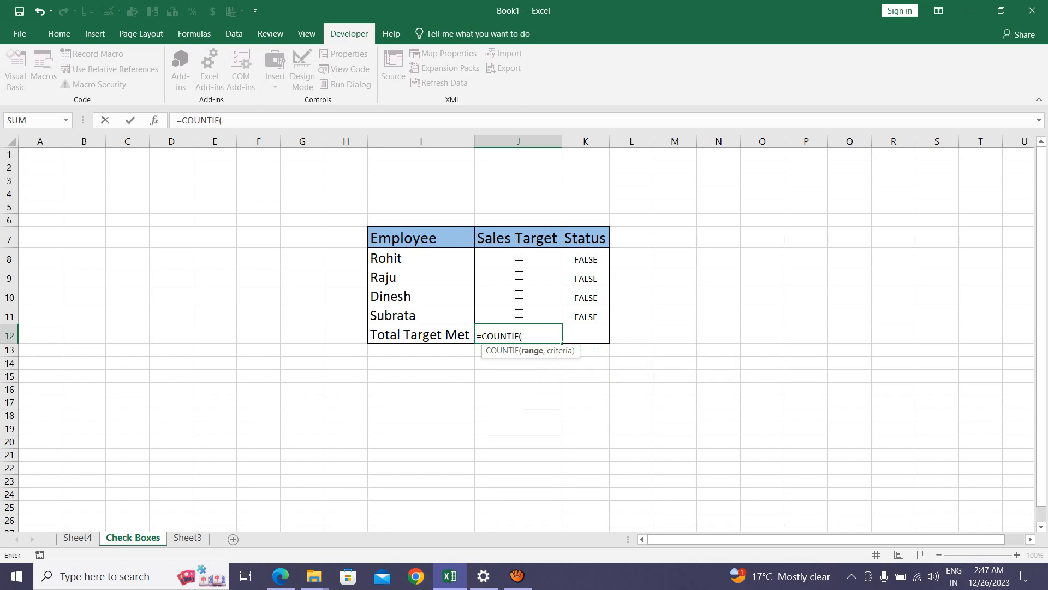
drag(586, 260, 586, 315)
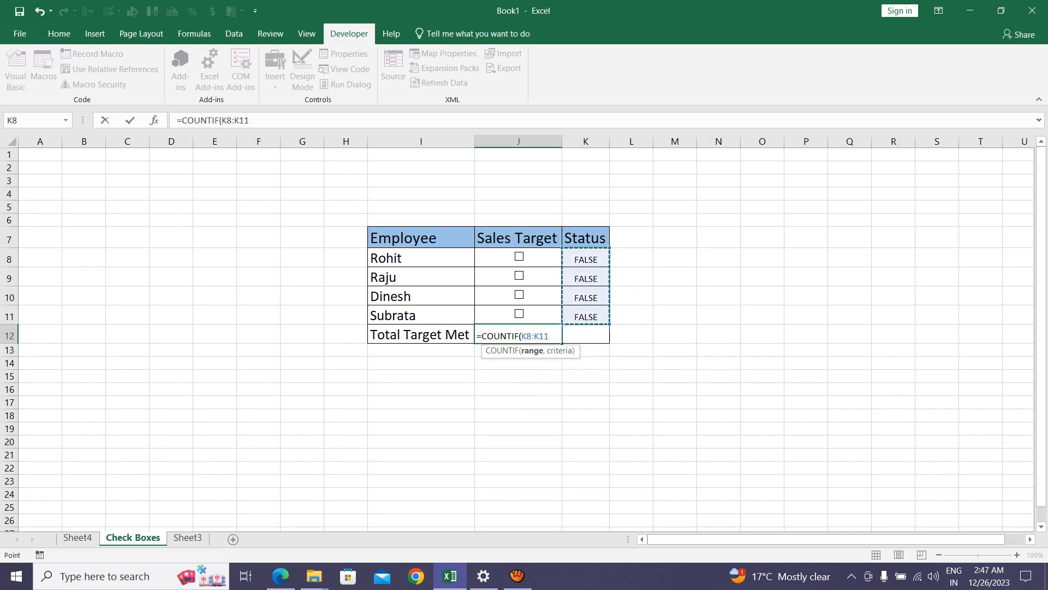
text(,tru)
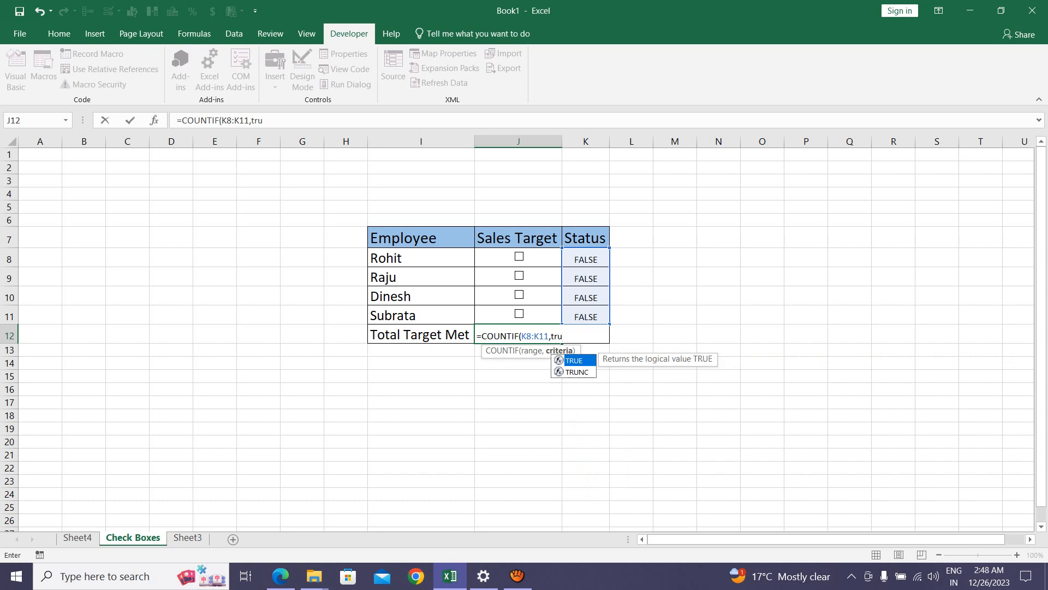
text(e)
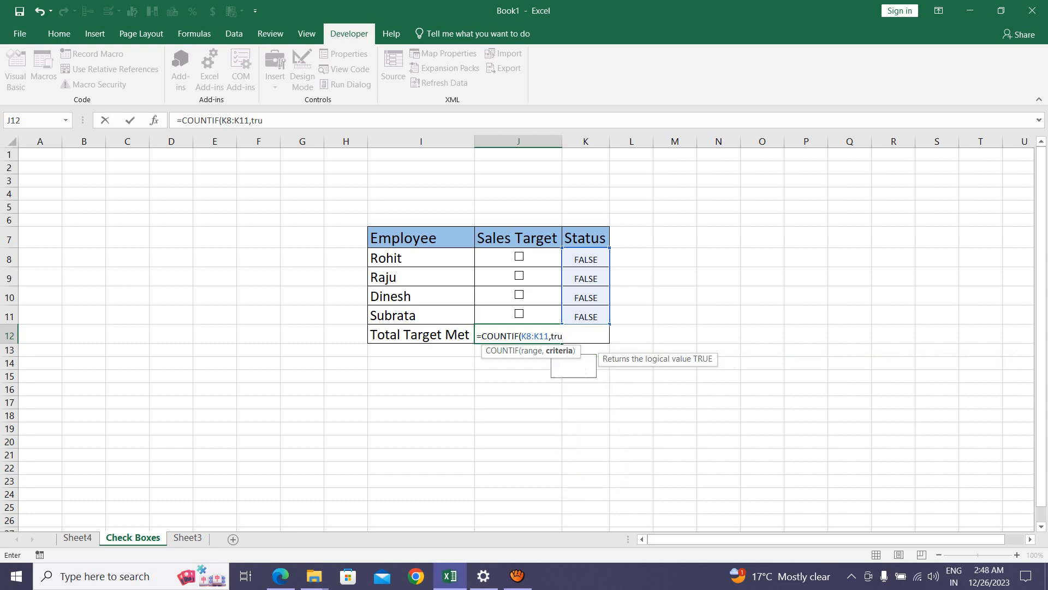
text())
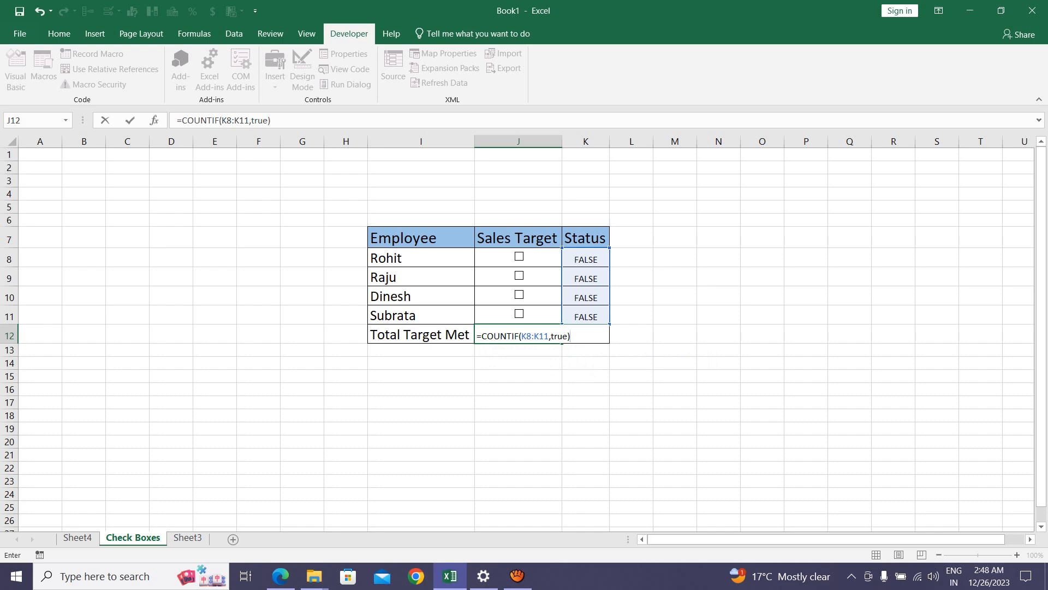
key(Return)
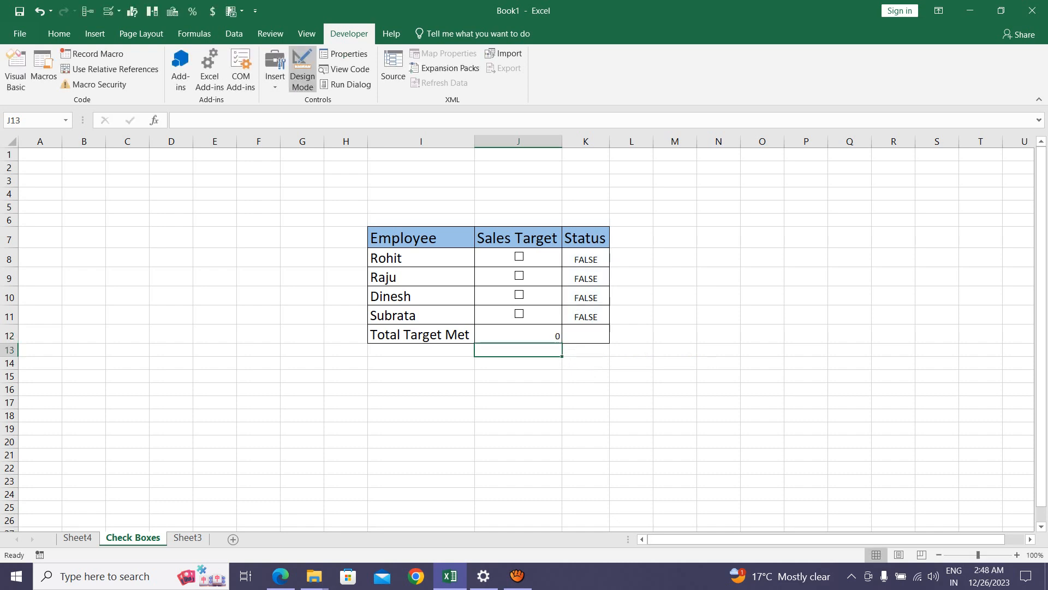
- Toggle the check boxes in J8 to J11 to test the count in J12, leaving all of them unchecked
click(518, 334)
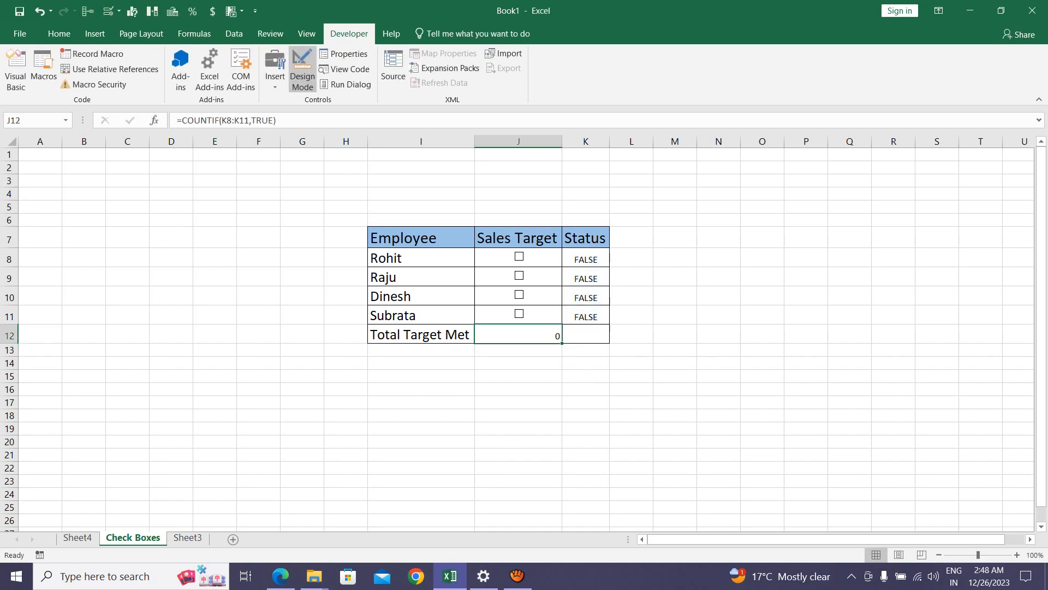
click(519, 257)
click(520, 276)
click(520, 256)
click(519, 276)
click(519, 295)
click(519, 313)
click(519, 295)
click(519, 276)
click(519, 256)
click(519, 275)
click(519, 257)
click(519, 314)
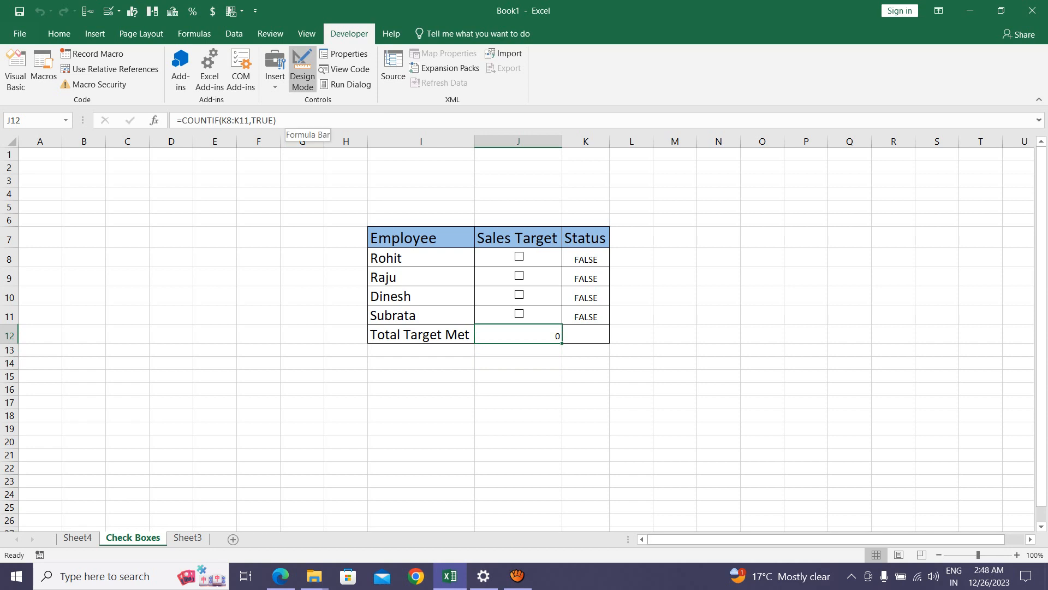
- Extend the J12 formula to =COUNTIF(K8:K11,TRUE) / COUNTA(I8:I11) so it gives the share of employees who met the target
click(286, 120)
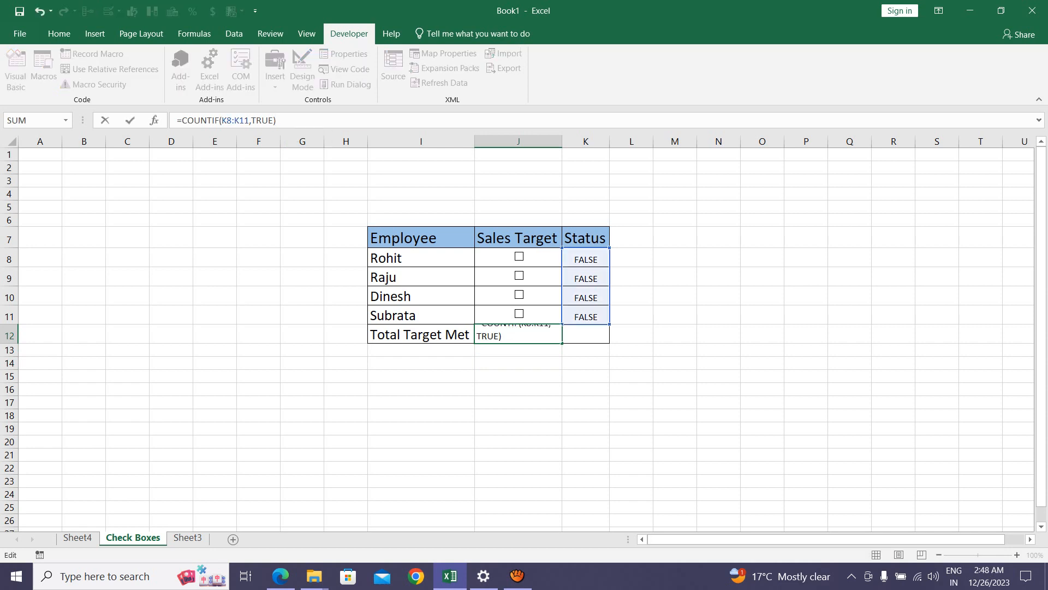
text(/ counta)
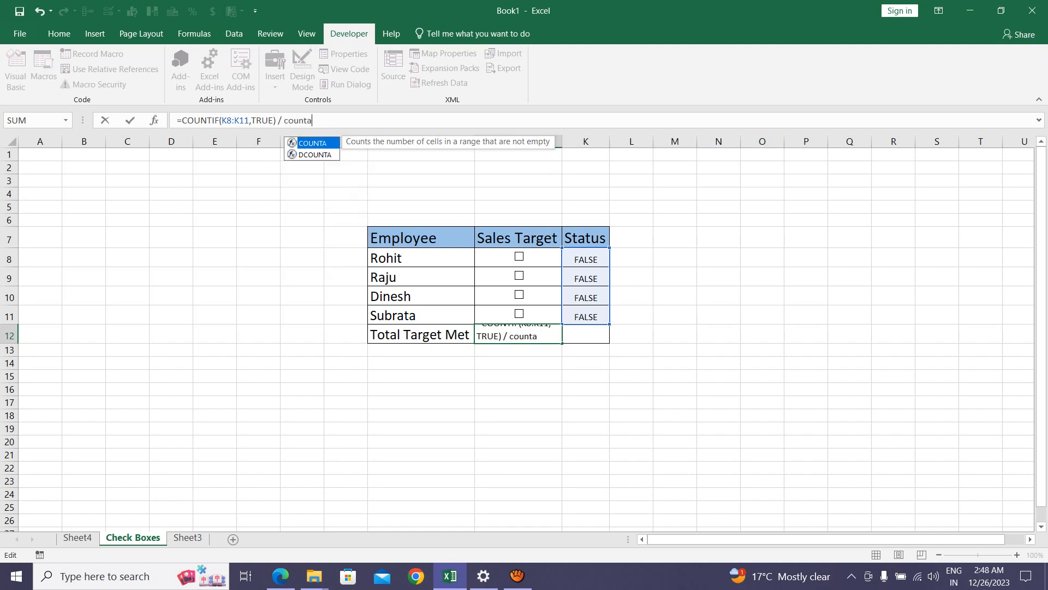
key(Tab)
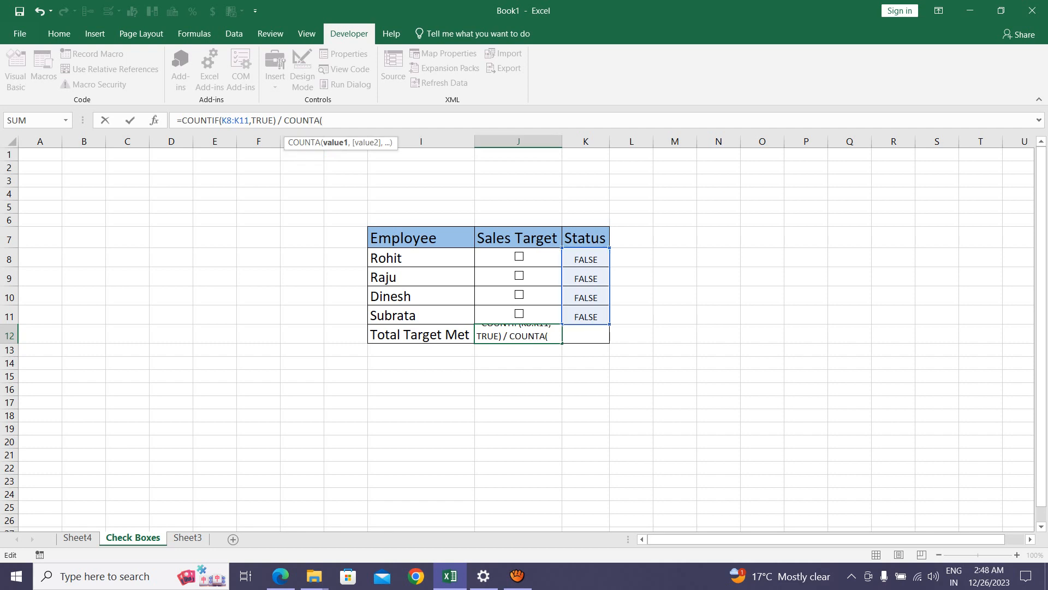
drag(420, 258, 467, 322)
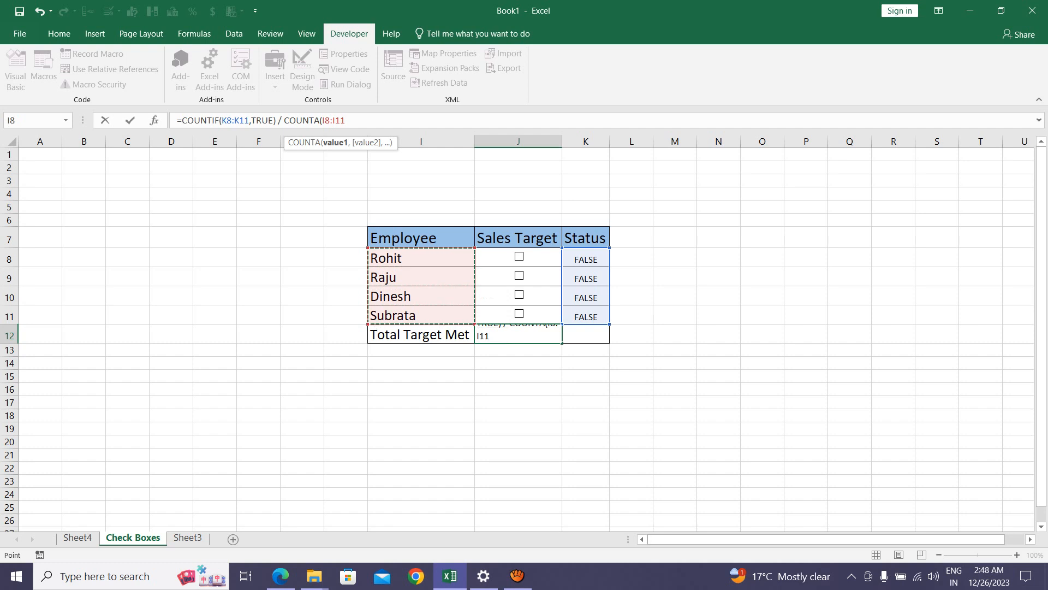
text())
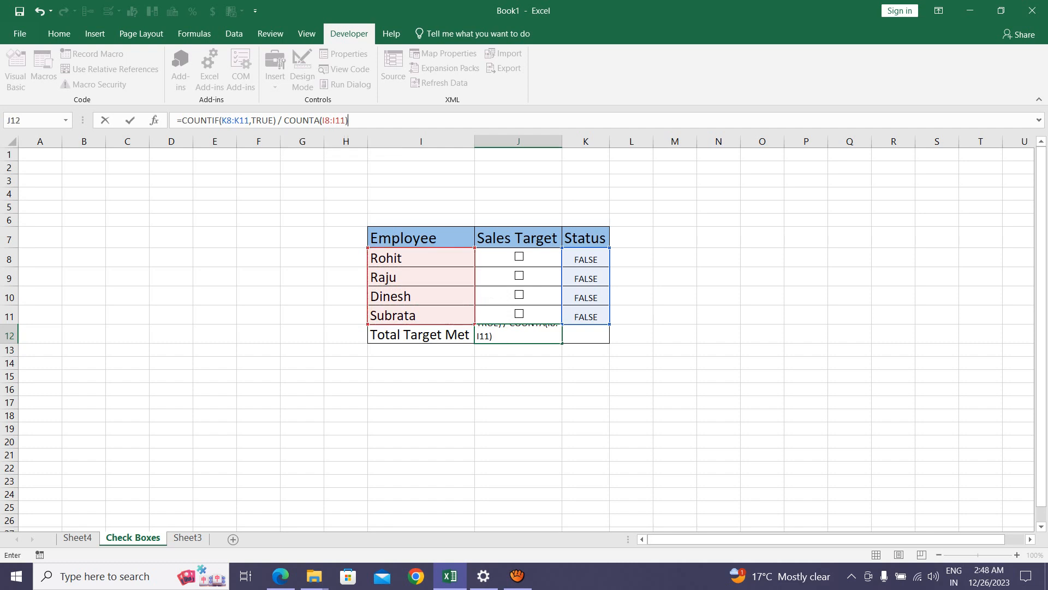
key(Return)
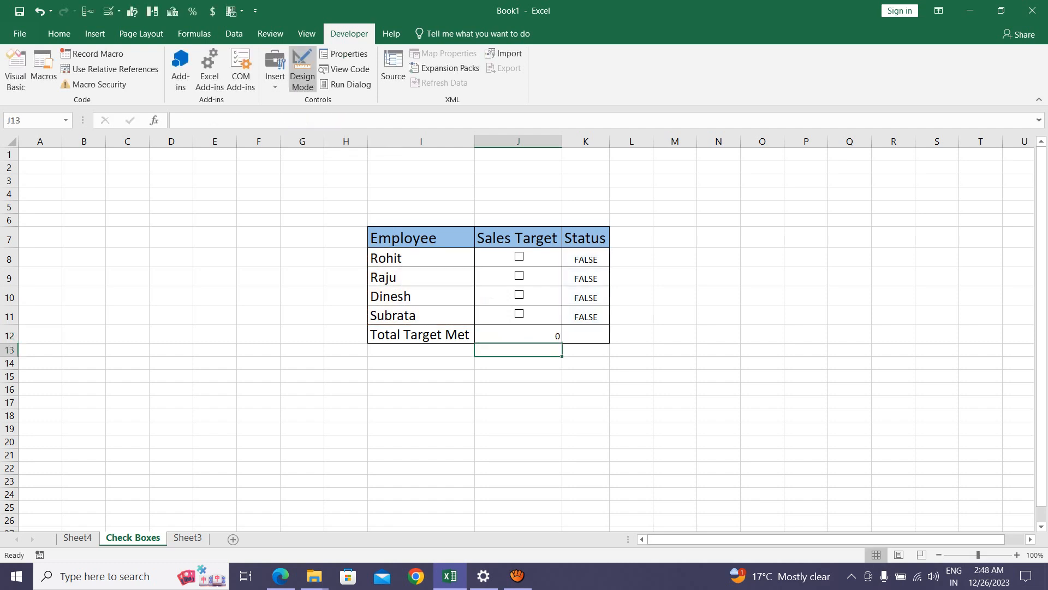
- Format the Total Target Met result in J12 as a percentage
click(518, 334)
click(59, 34)
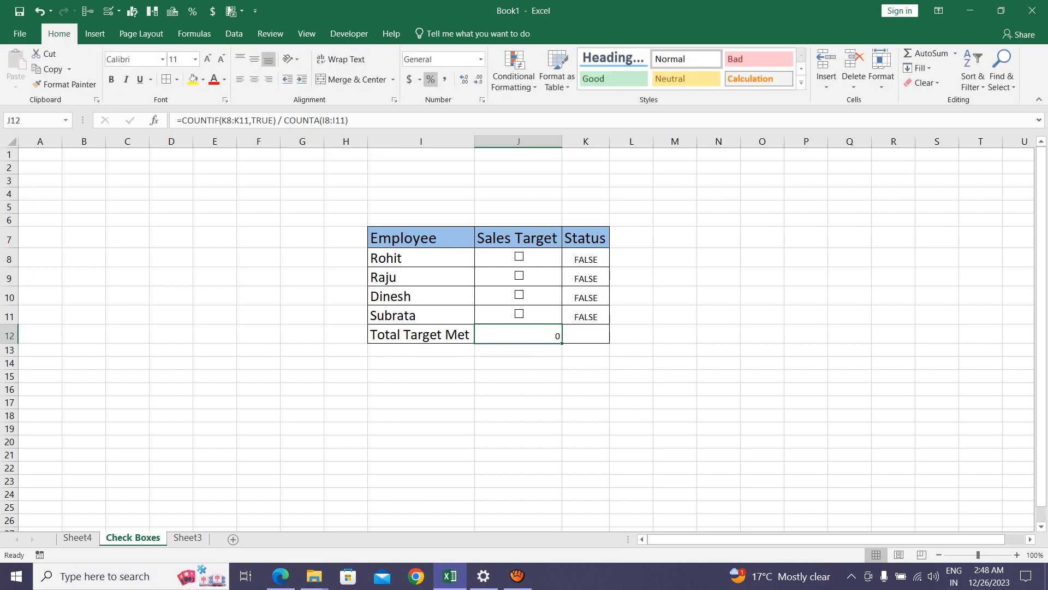
click(430, 80)
key(Return)
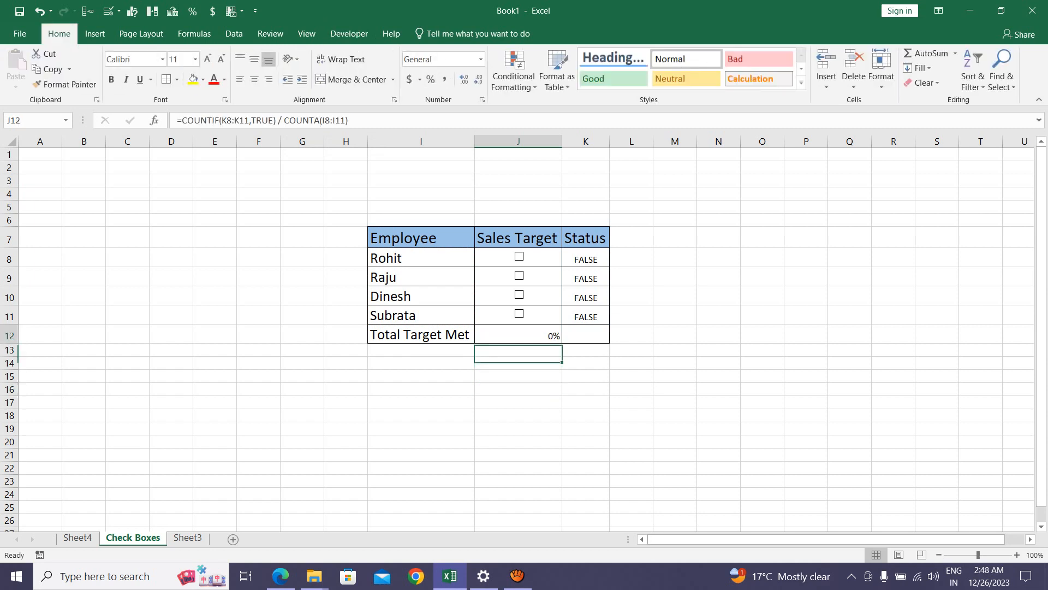
- Toggle the check boxes in J8 to J11 to test the percentage in J12, leaving all of them unchecked
click(519, 256)
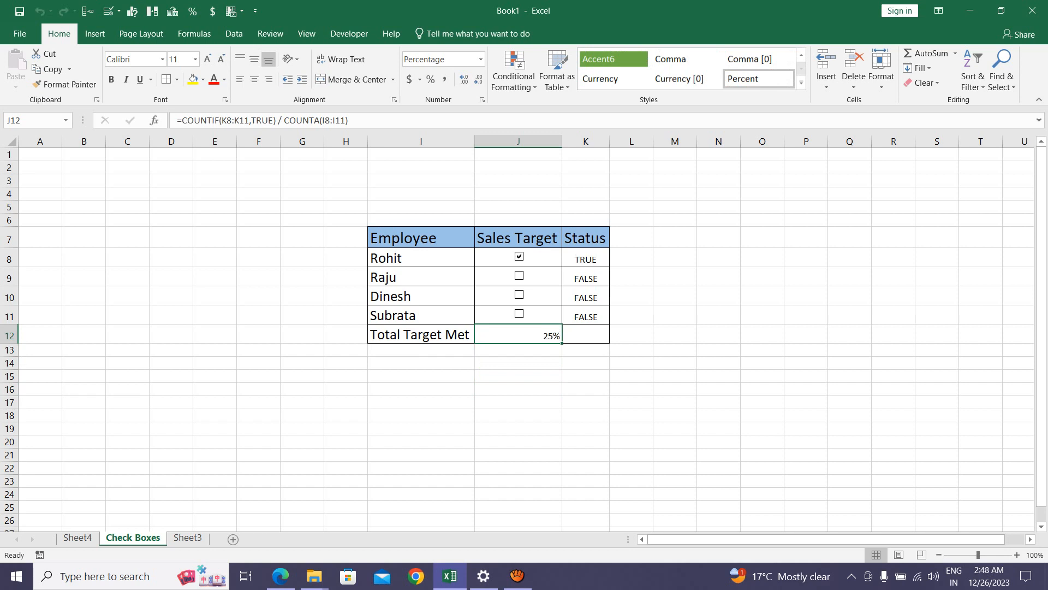
click(519, 275)
click(519, 294)
click(519, 313)
click(519, 294)
click(520, 275)
click(519, 256)
click(519, 314)
click(519, 294)
click(519, 275)
click(519, 256)
click(519, 256)
click(519, 275)
click(519, 295)
click(675, 315)
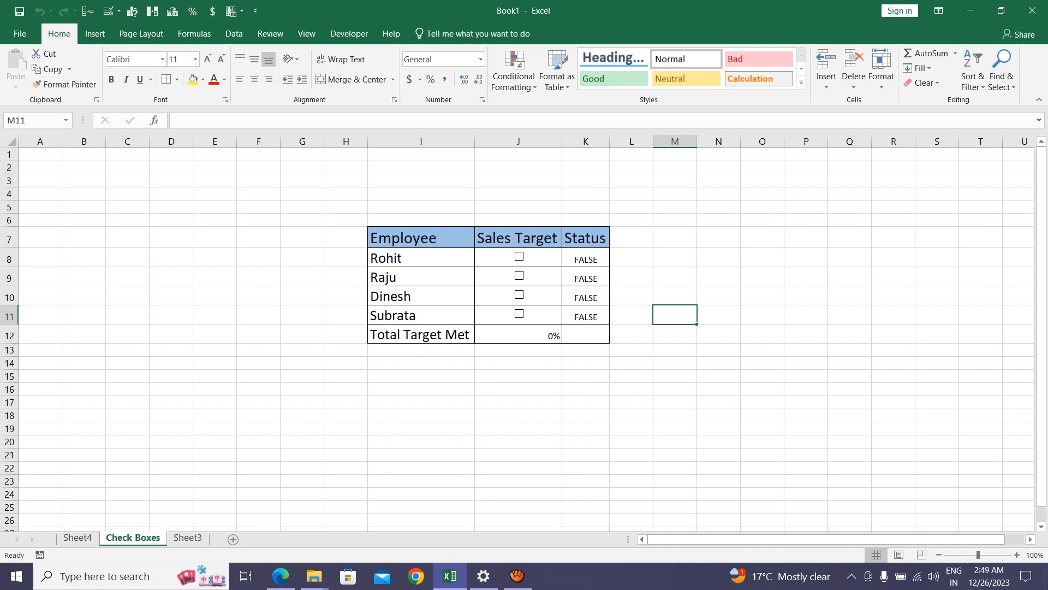
- Apply green gradient fill data bars to the Total Target Met cell J12 as conditional formatting
click(518, 334)
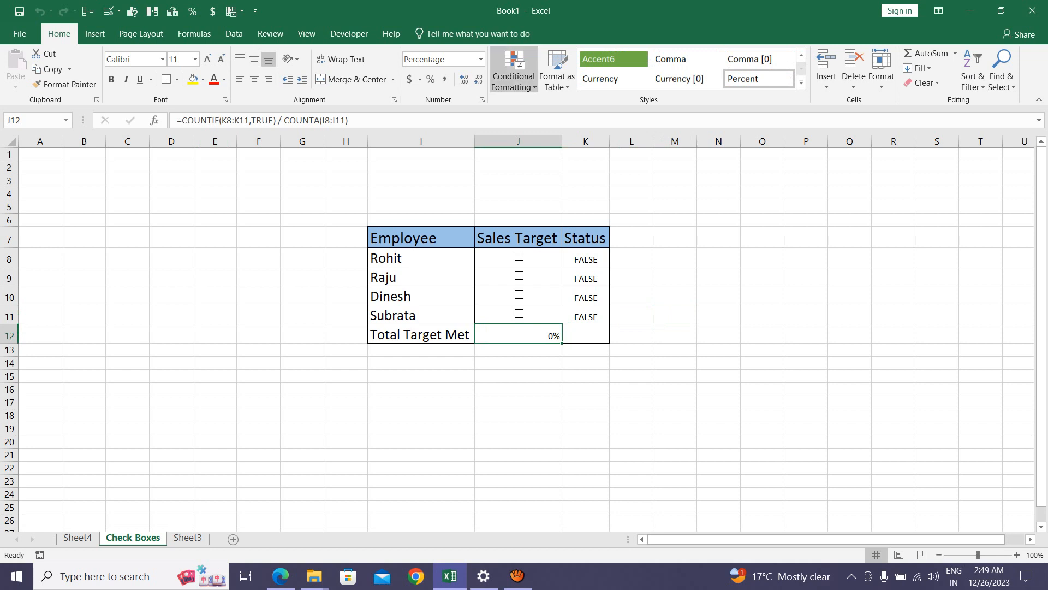
click(514, 77)
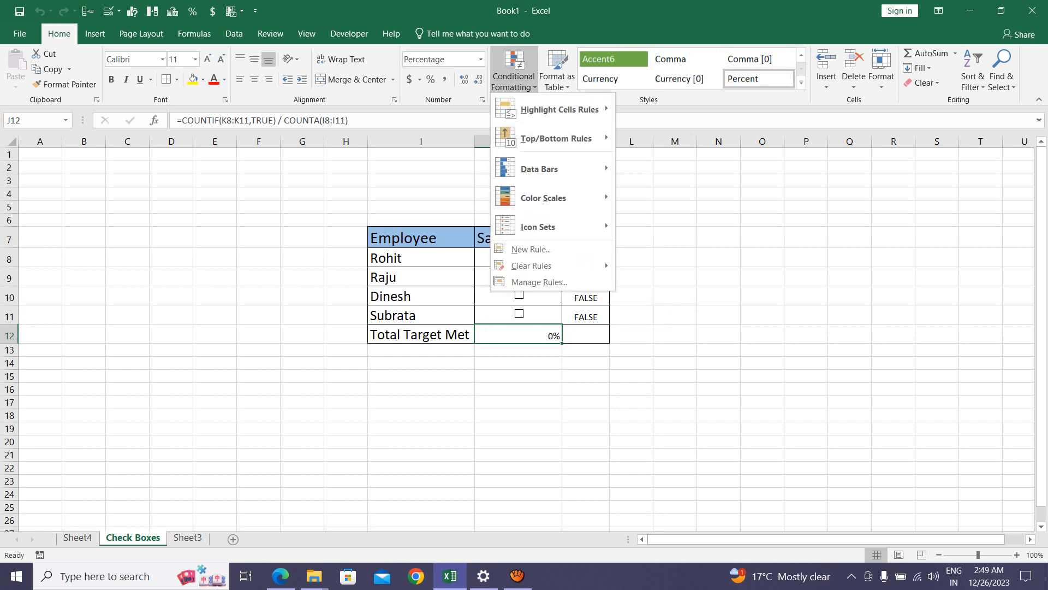
mouse_move(540, 169)
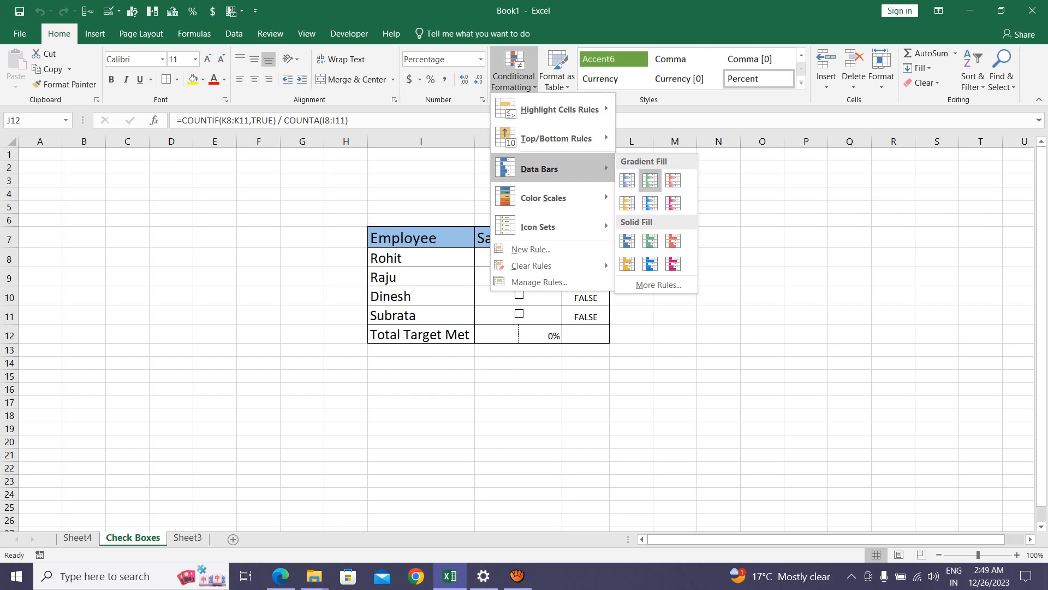
click(650, 180)
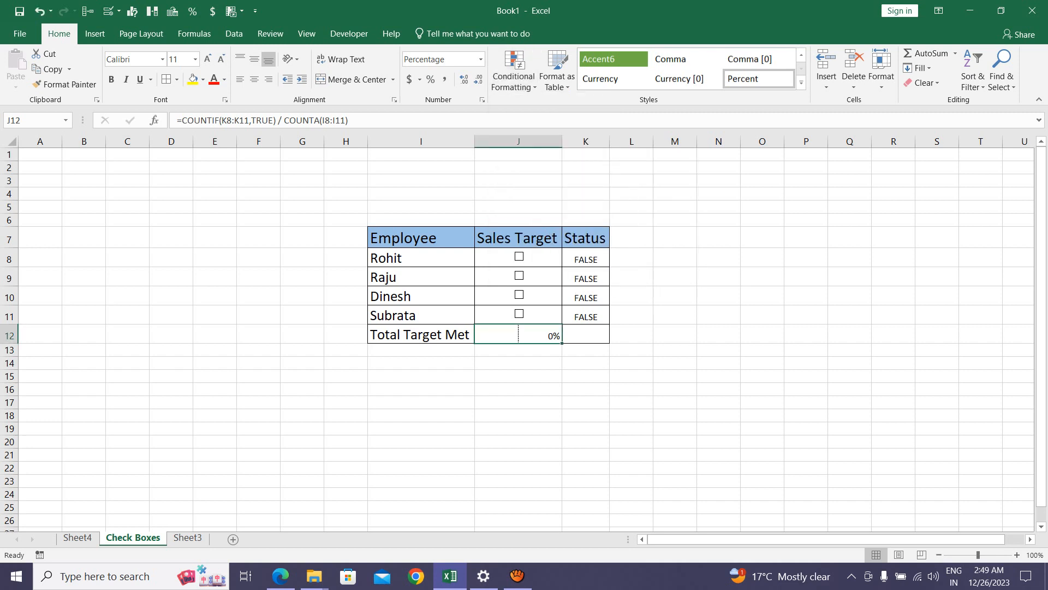
click(519, 389)
- Open the data bar rule of J12 for editing and set its minimum to type Number with value 0
click(519, 334)
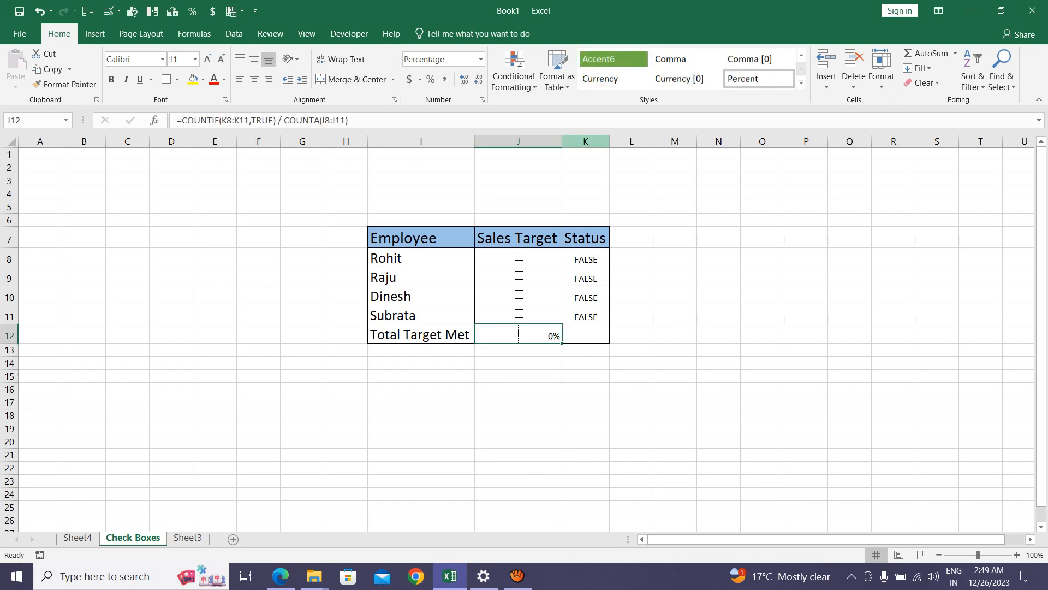
click(514, 80)
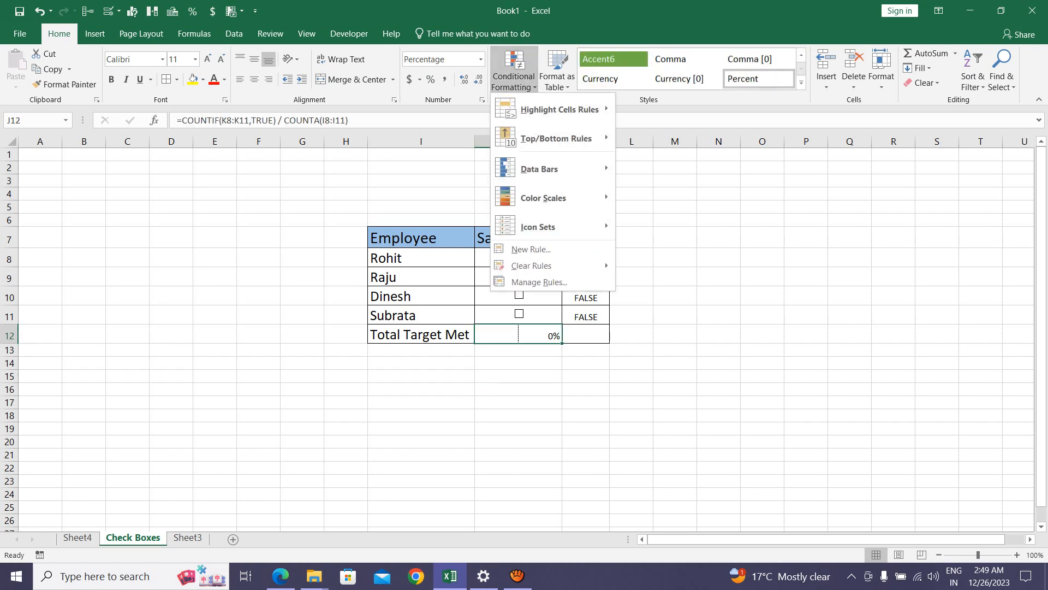
click(540, 281)
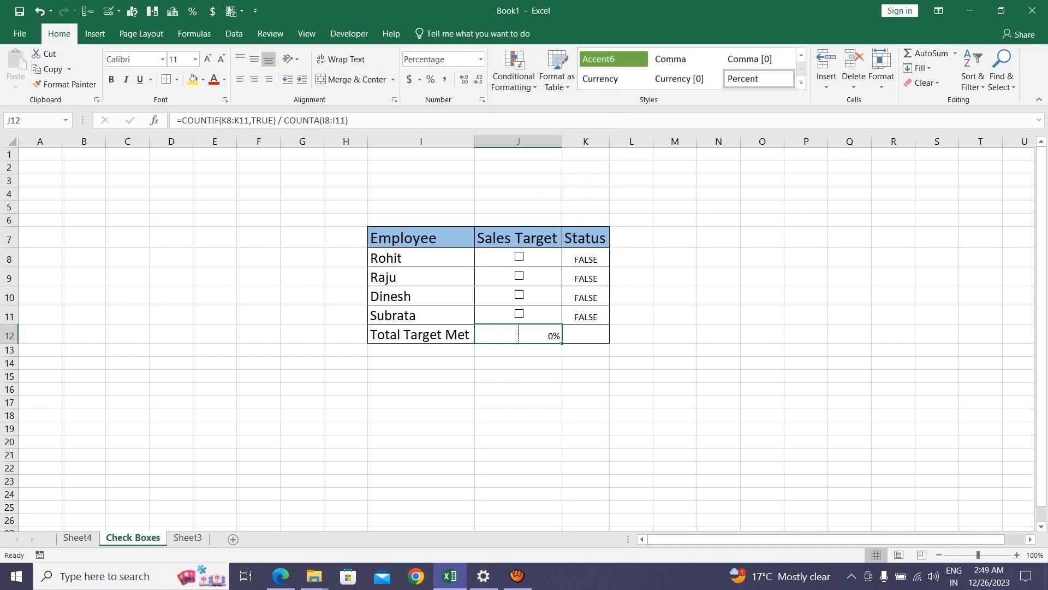
drag(764, 273, 793, 148)
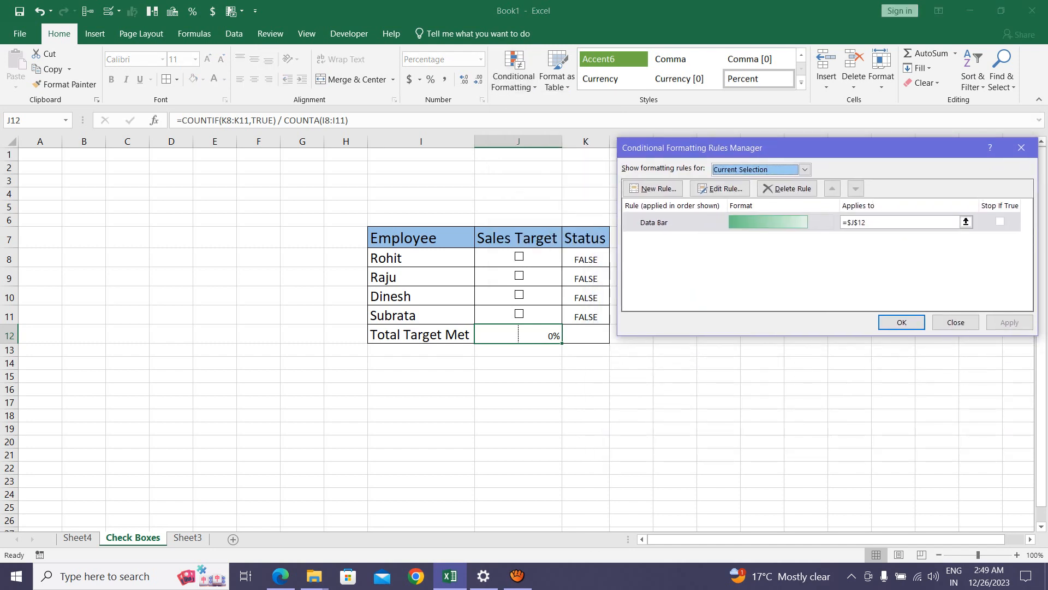
click(719, 189)
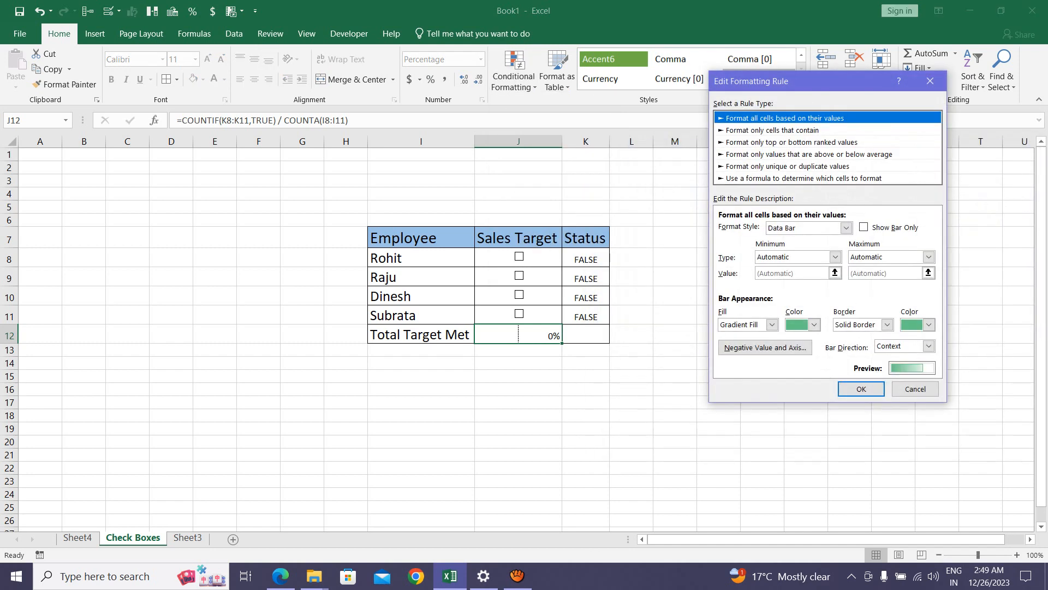
drag(792, 81, 741, 121)
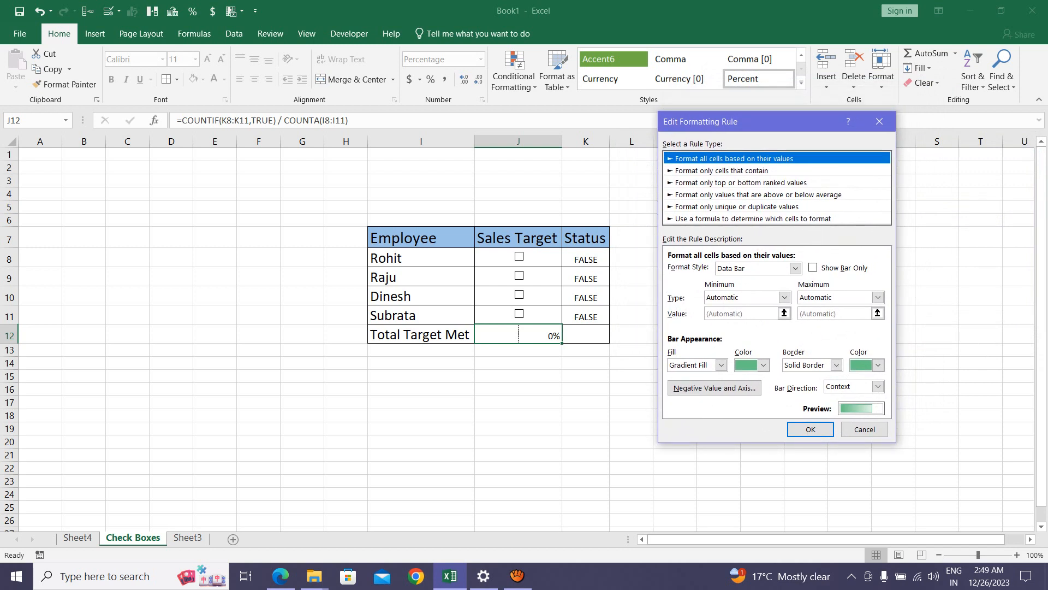
click(785, 297)
click(742, 318)
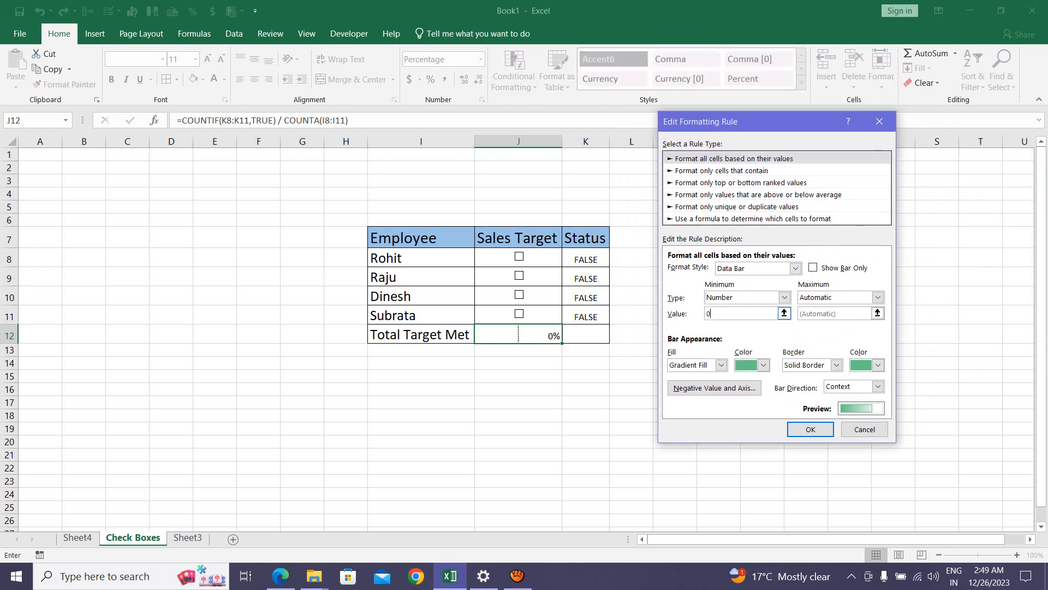
- Set the data bar rule's maximum to type Number with value 100% and apply the edited rule to J12
click(877, 297)
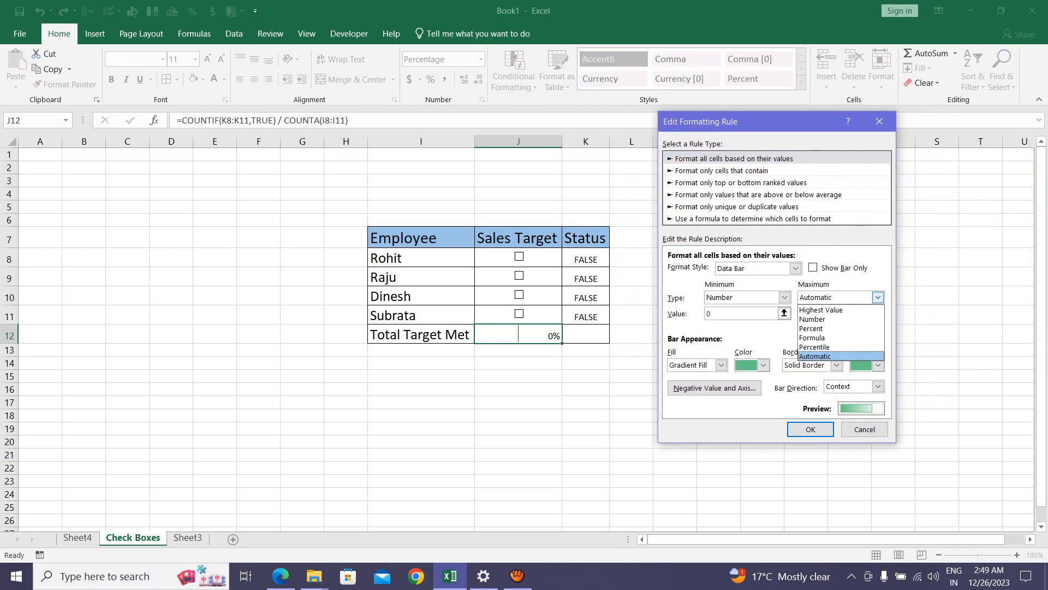
click(841, 318)
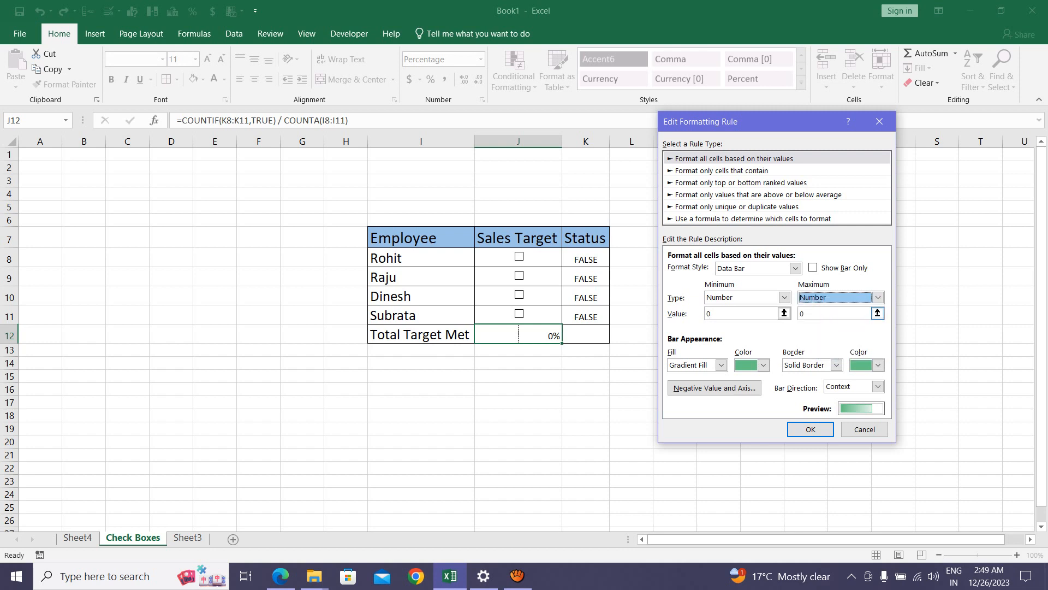
key(Tab)
text(0)
text(100)
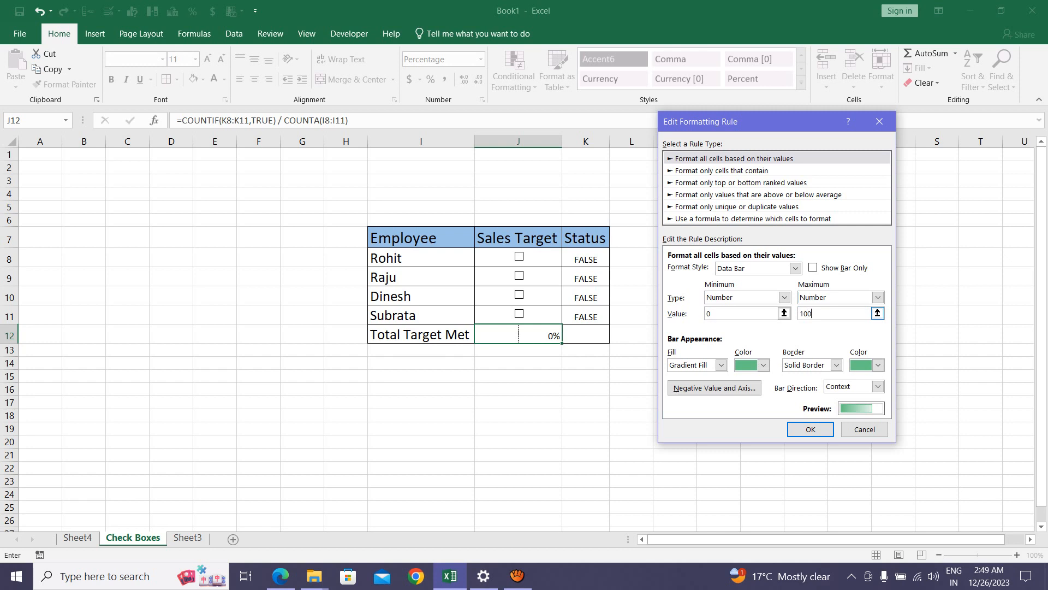
text(%)
drag(775, 121, 776, 96)
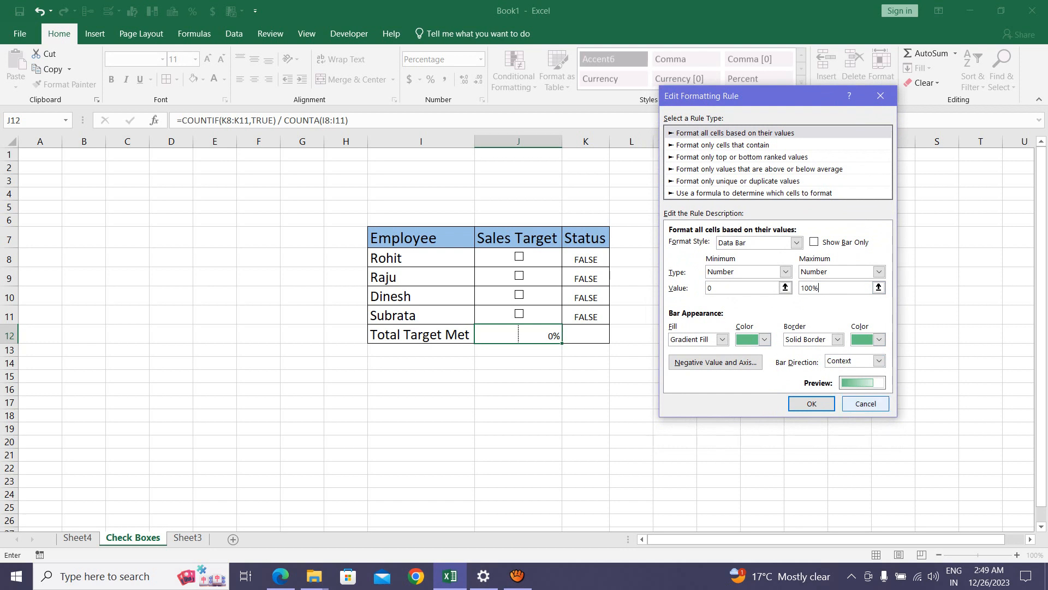
click(811, 403)
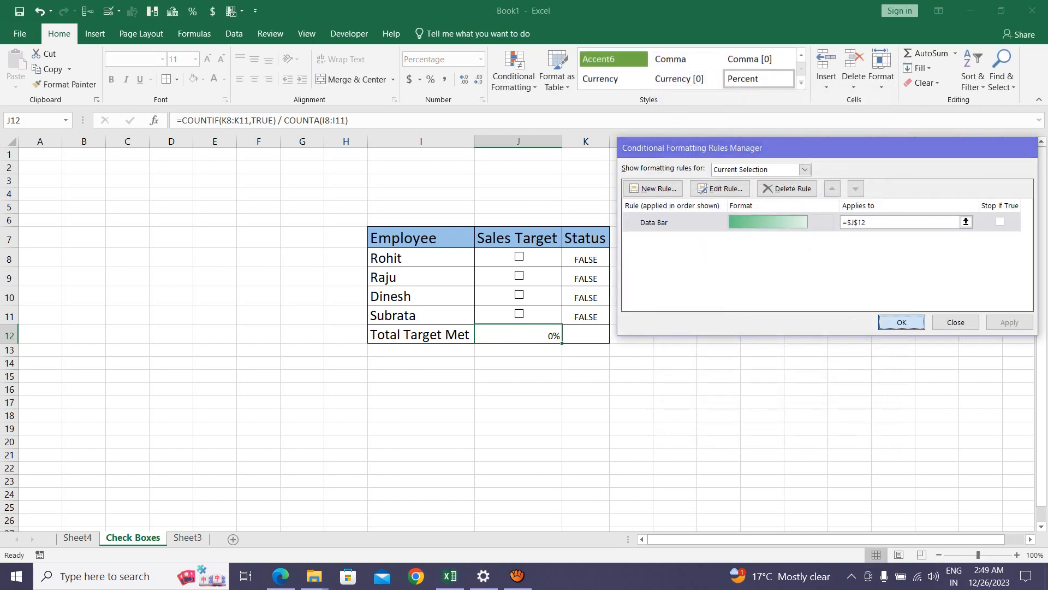
key(Return)
- Check all four boxes in J8 to J11 one by one and clear them again to test the data bar in J12
click(520, 257)
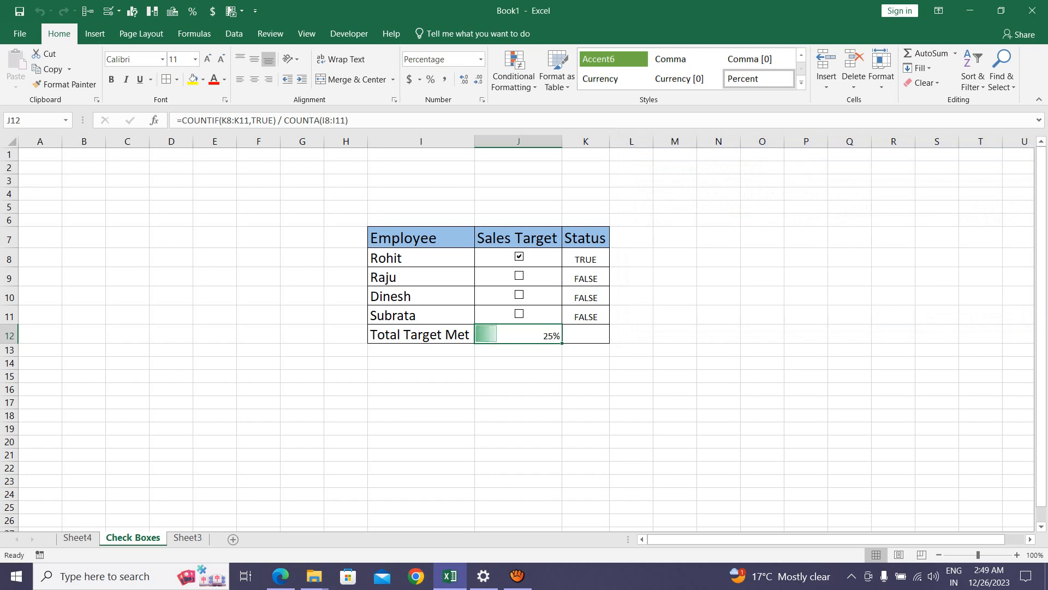
click(519, 276)
click(520, 295)
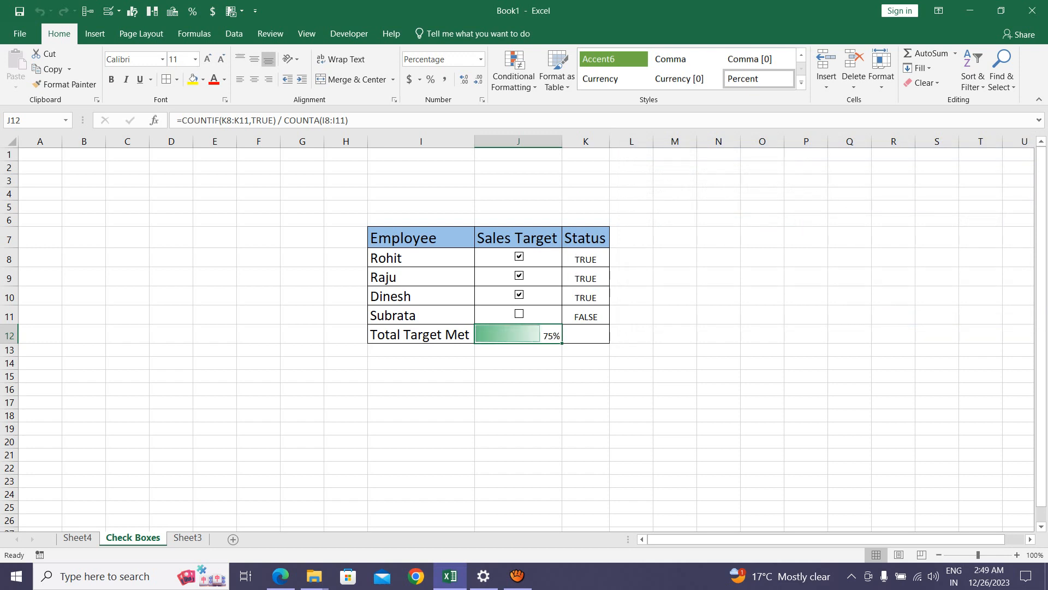
click(519, 314)
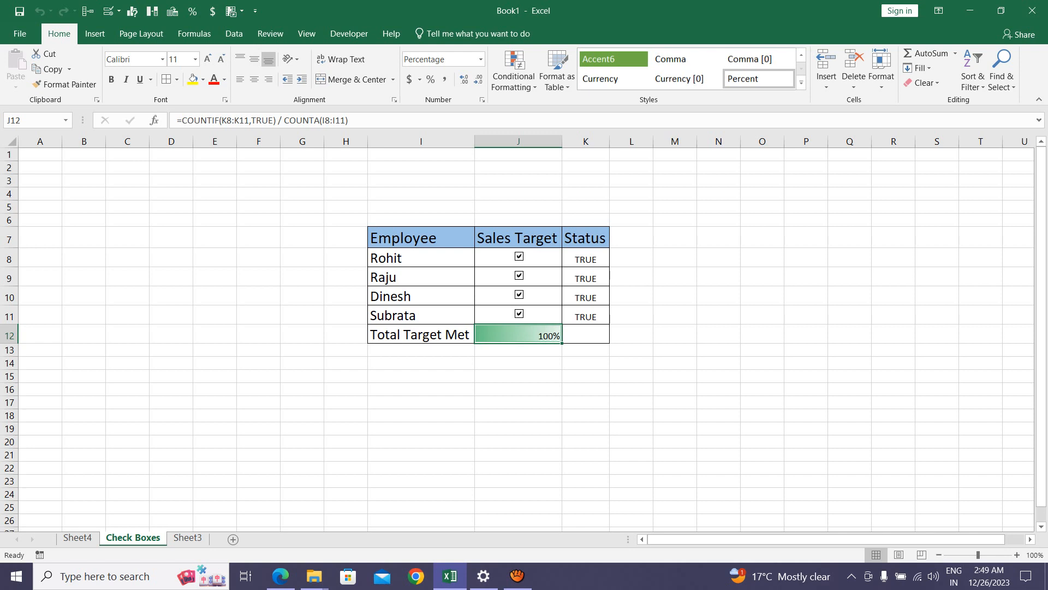
click(519, 256)
click(519, 276)
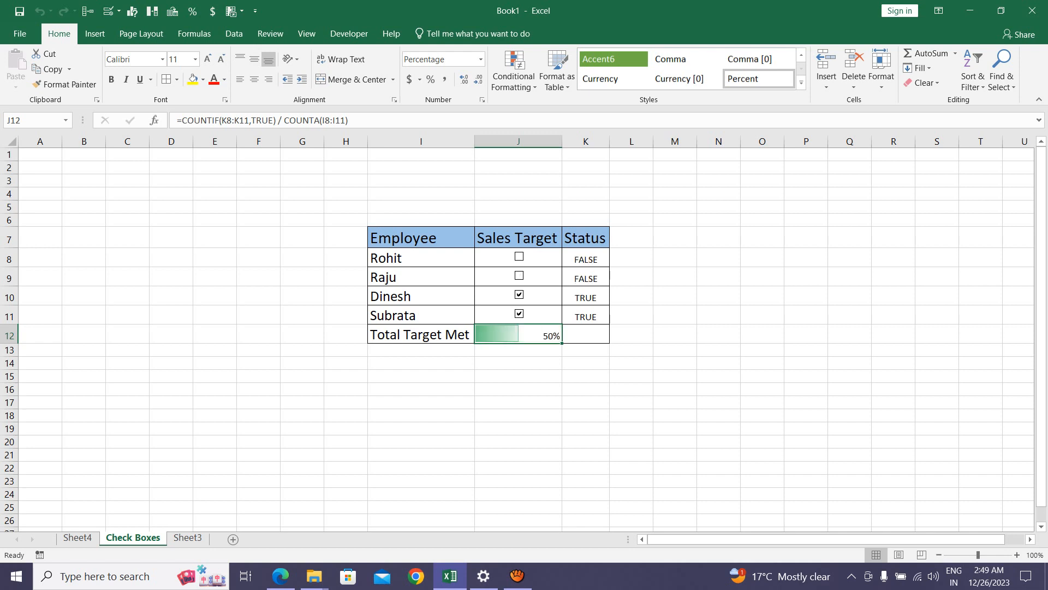
click(520, 314)
click(519, 295)
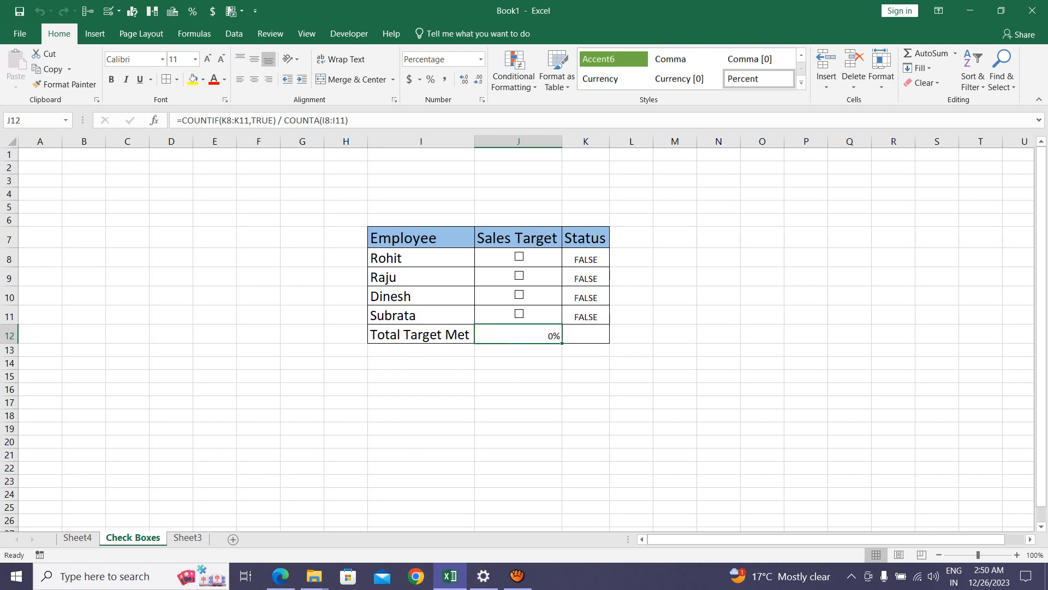
- Try different combinations of the check boxes in J8 to J11 against the J12 data bar, leaving all of them unchecked
click(519, 276)
click(519, 257)
click(520, 275)
click(519, 295)
click(519, 314)
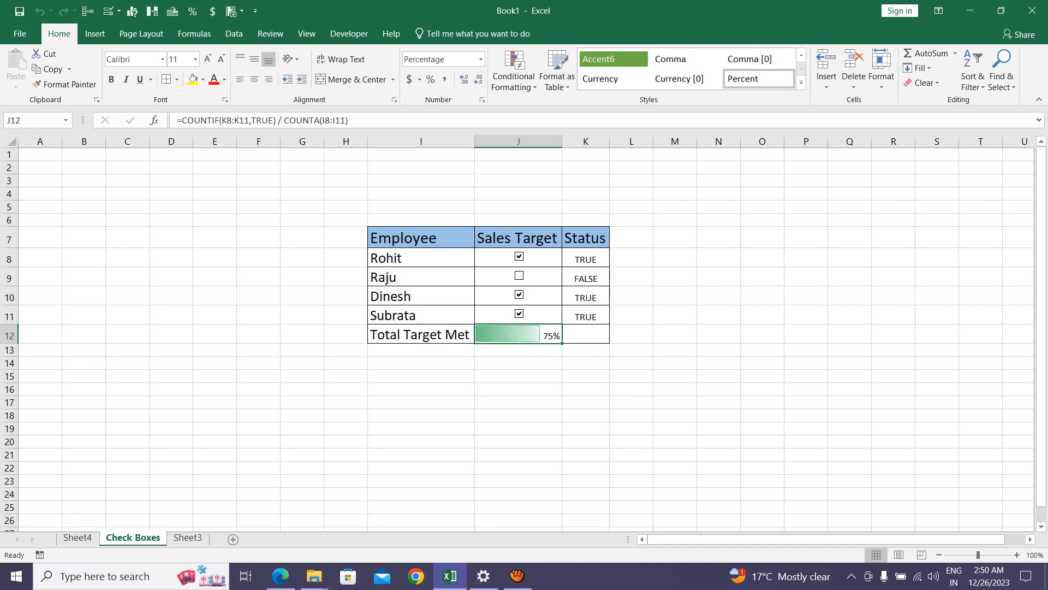
click(519, 256)
click(519, 275)
click(519, 295)
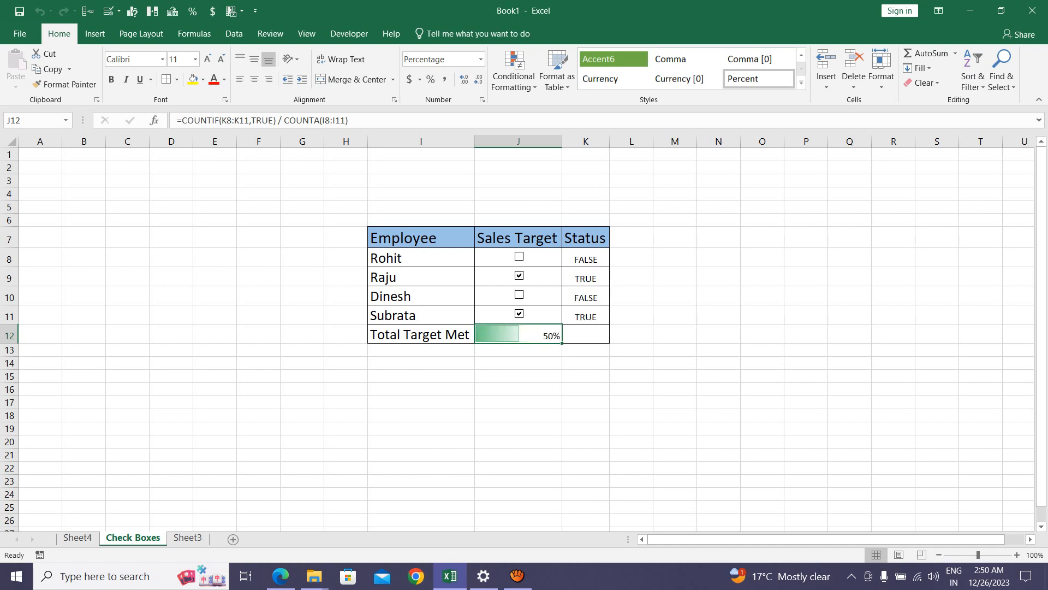
click(520, 257)
click(520, 276)
click(519, 314)
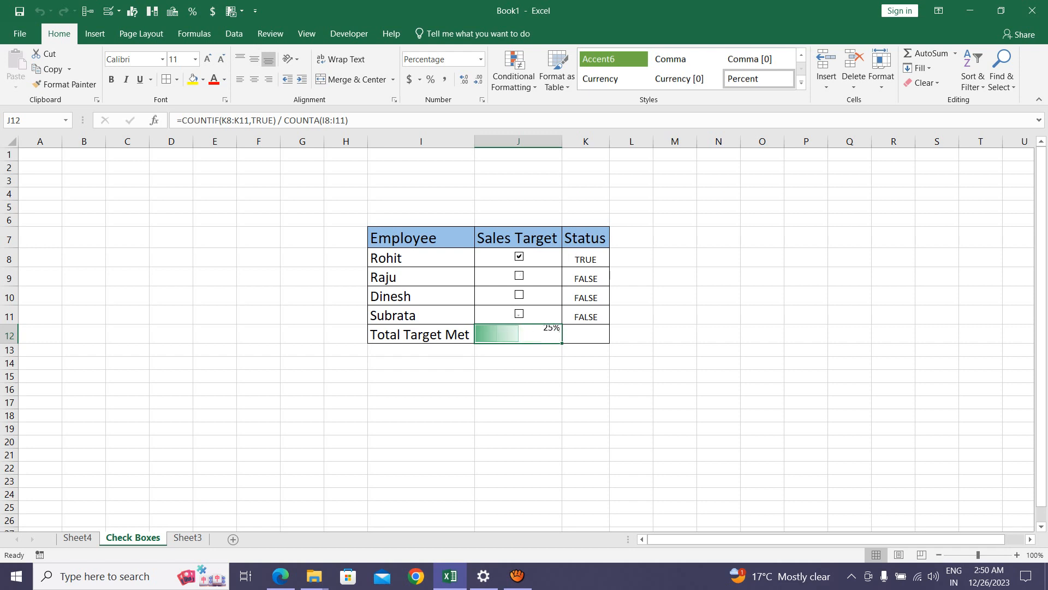
click(519, 256)
click(762, 276)
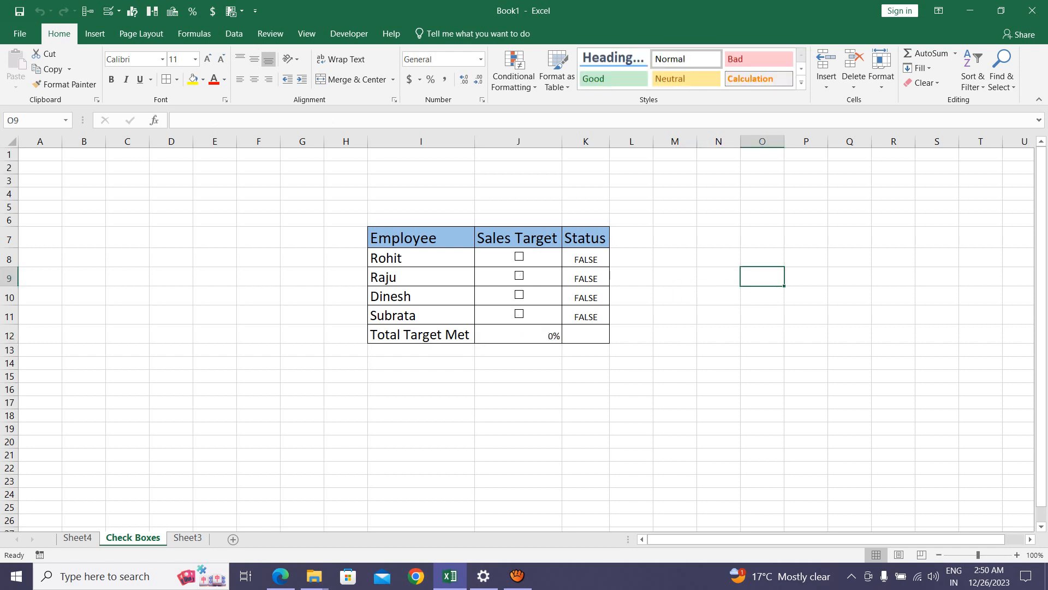